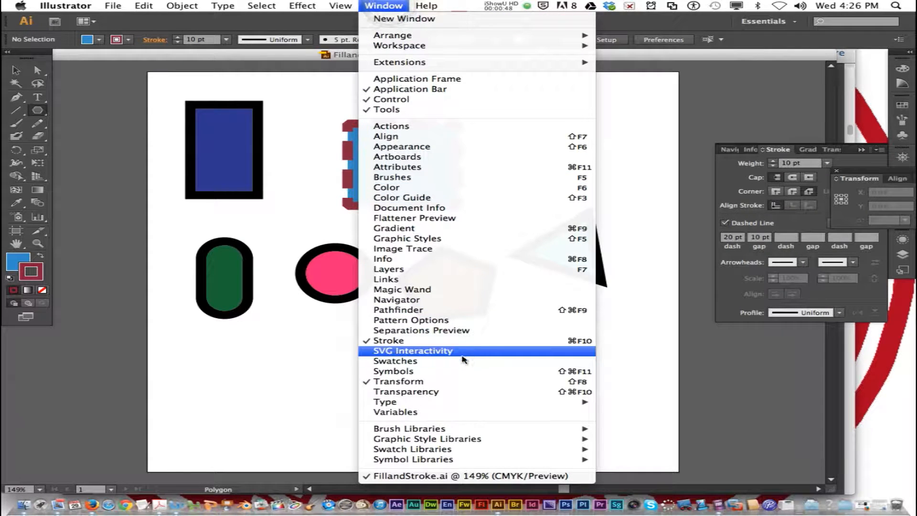
# Show the Swatches panel and open the Skintones swatch library.
pyautogui.click(454, 362)
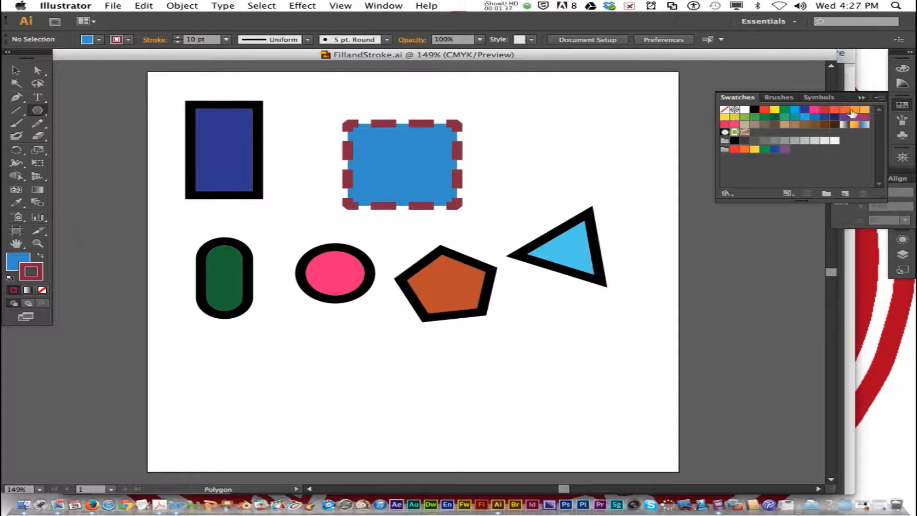
pyautogui.click(882, 97)
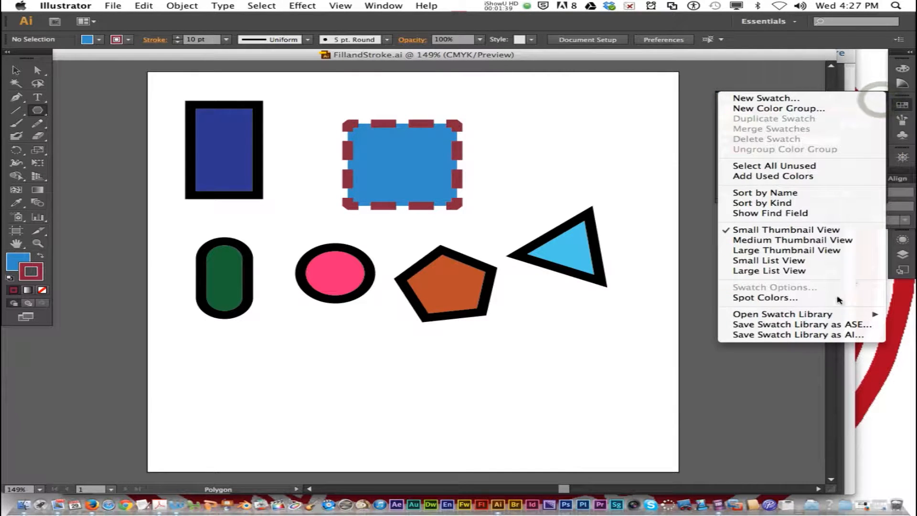
pyautogui.moveTo(784, 315)
pyautogui.moveTo(650, 304)
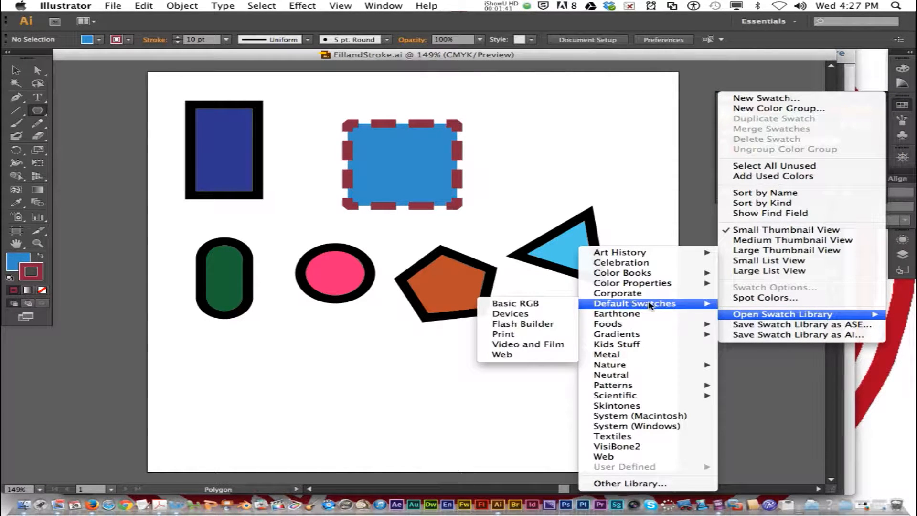
pyautogui.moveTo(650, 274)
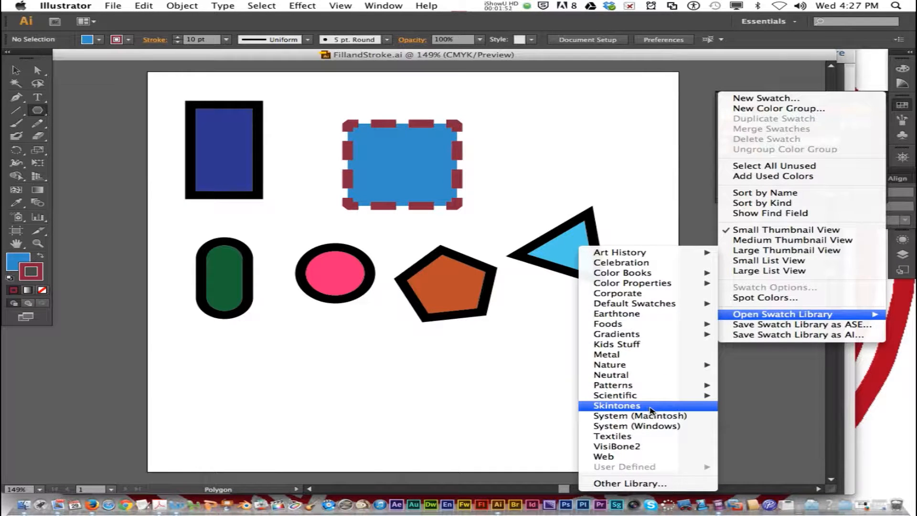
pyautogui.moveTo(646, 339)
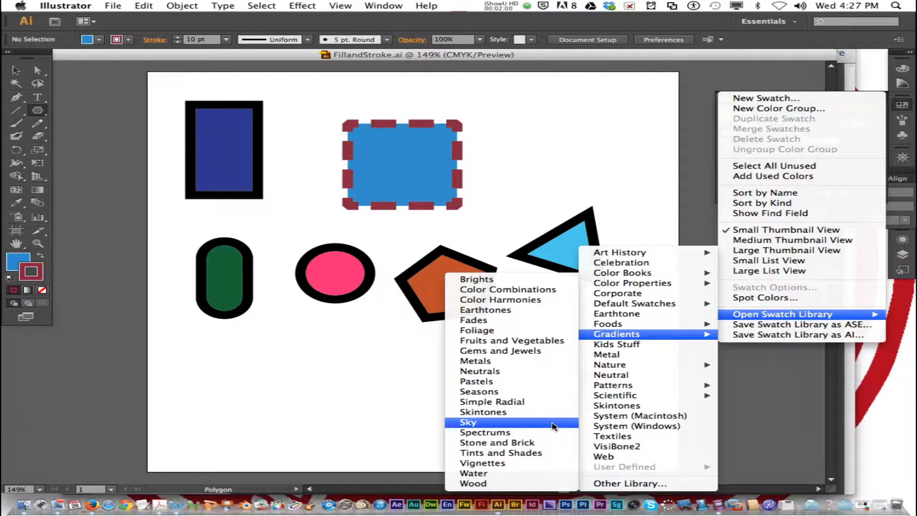
pyautogui.click(669, 405)
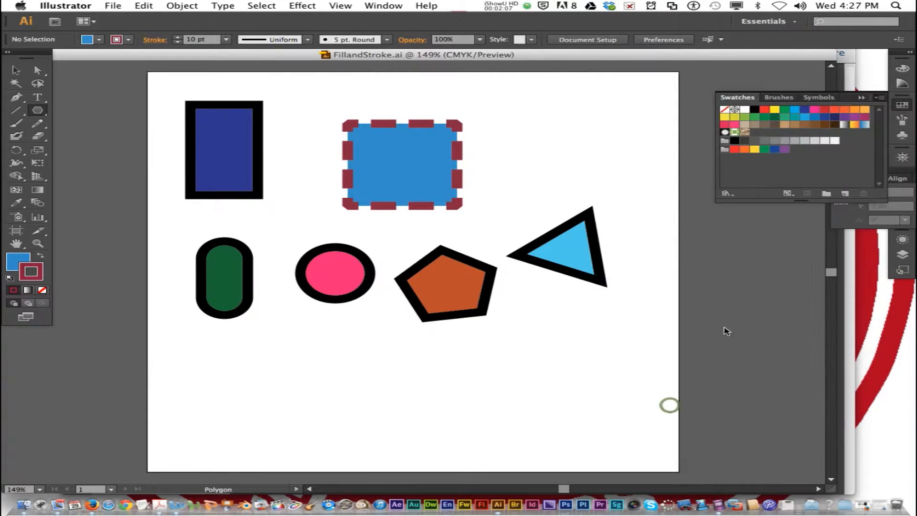
# Enlarge the Skintones library, place it below the Swatches panel, and add one of its peach skin tones to the document's swatches.
pyautogui.scroll(-3, 537, 282)
pyautogui.scroll(3, 537, 289)
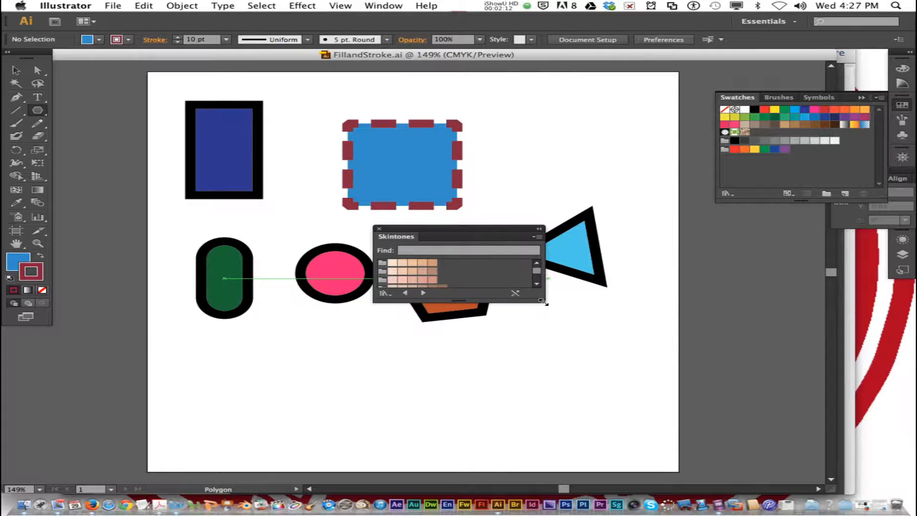
pyautogui.moveTo(545, 302); pyautogui.dragTo(563, 356)
pyautogui.moveTo(469, 229); pyautogui.dragTo(752, 278)
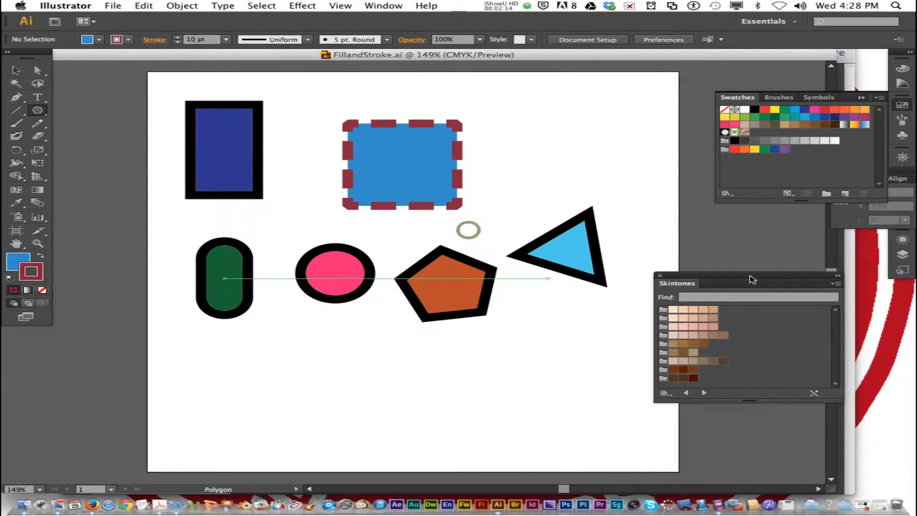
pyautogui.moveTo(693, 318); pyautogui.dragTo(766, 175)
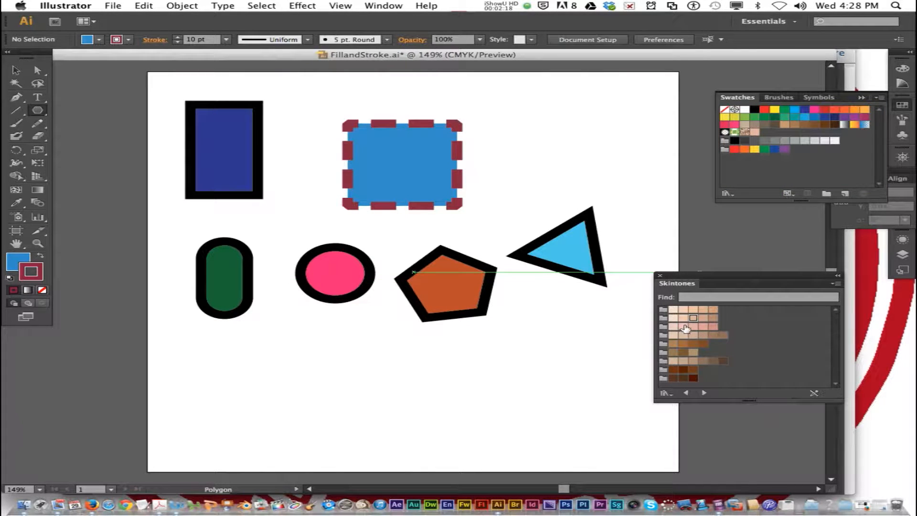
# Undo a light pink skin tone tried on the triangle's stroke, apply it to the triangle's fill instead, and redisplay the document swatches.
pyautogui.moveTo(683, 326)
pyautogui.mouseDown()
pyautogui.moveTo(573, 240)
pyautogui.moveTo(565, 251)
pyautogui.mouseUp()
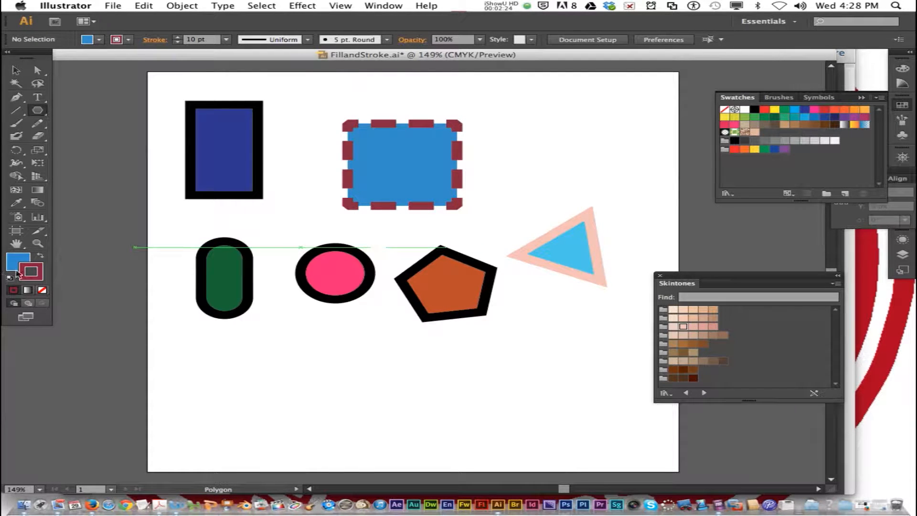
pyautogui.press('super+z')
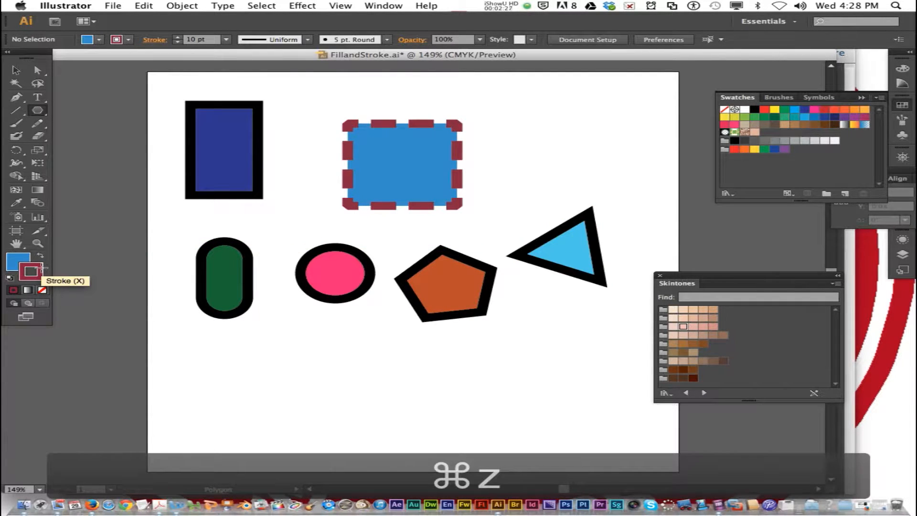
pyautogui.click(16, 263)
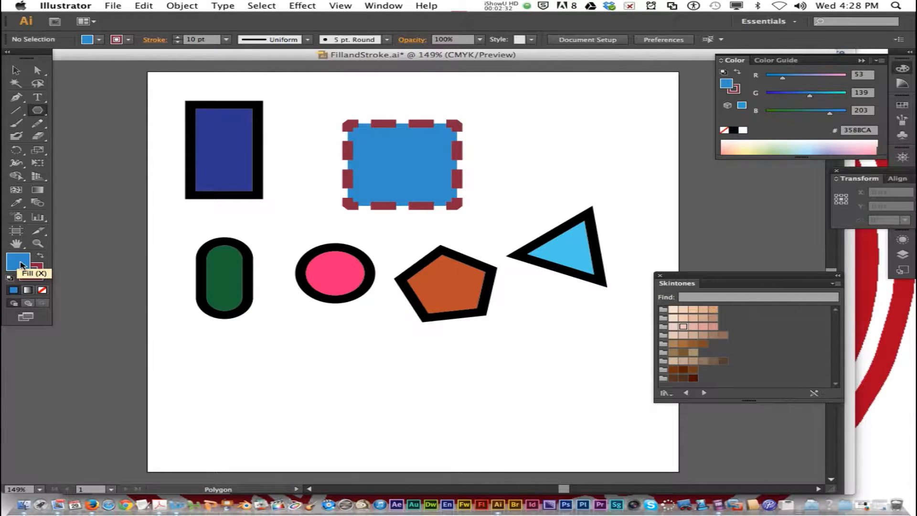
pyautogui.moveTo(684, 329); pyautogui.dragTo(572, 252)
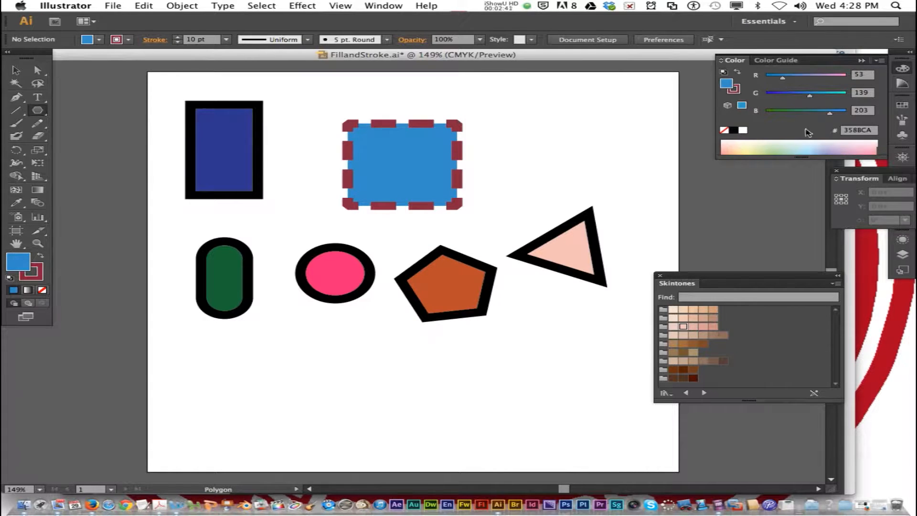
pyautogui.click(901, 105)
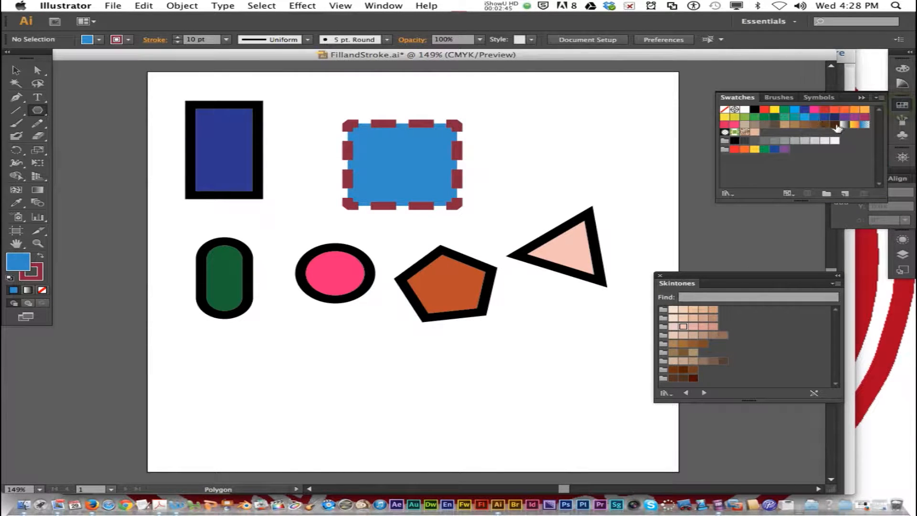
pyautogui.click(755, 126)
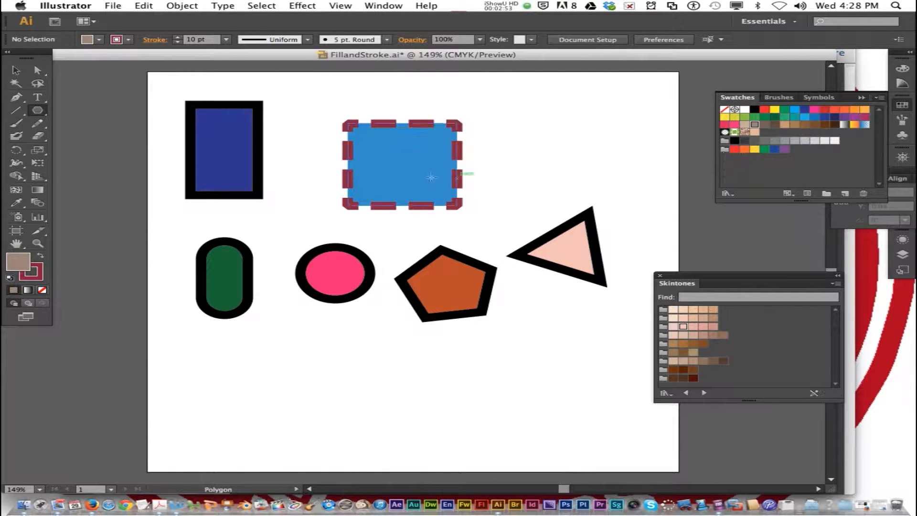
pyautogui.click(574, 252)
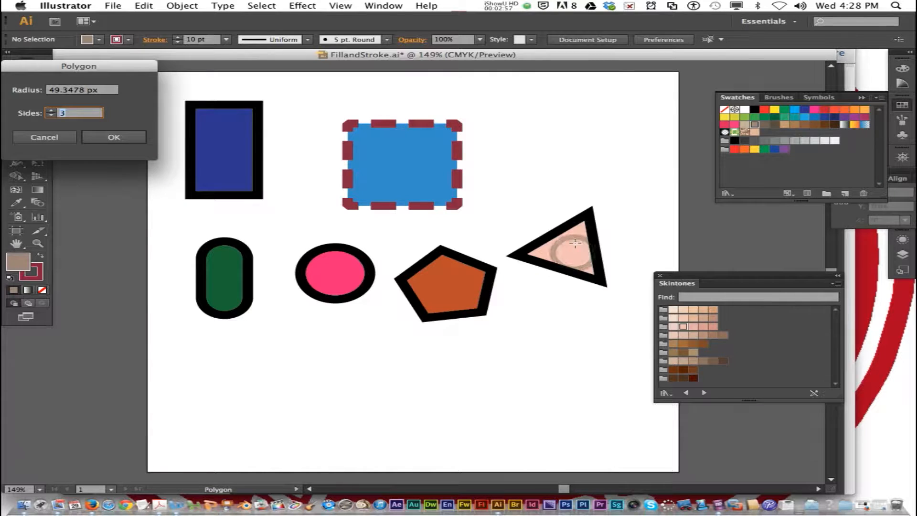
pyautogui.click(113, 137)
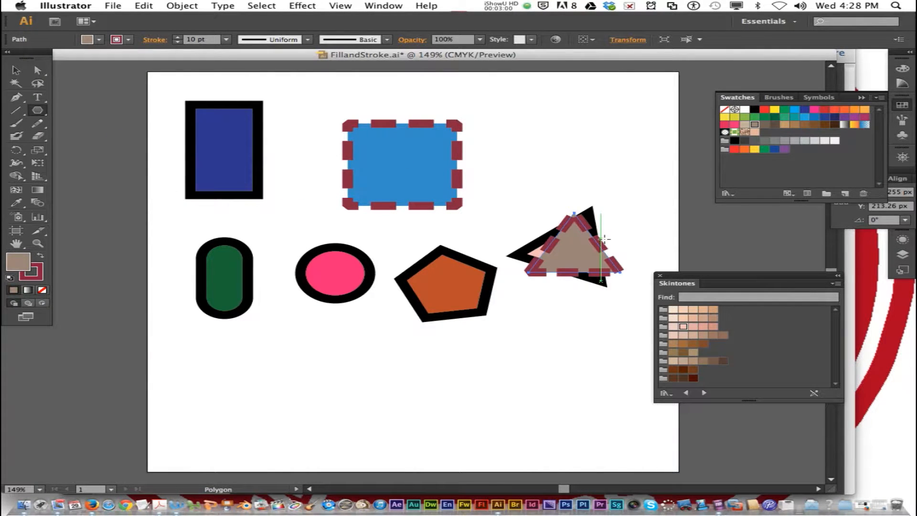
pyautogui.press('super+z')
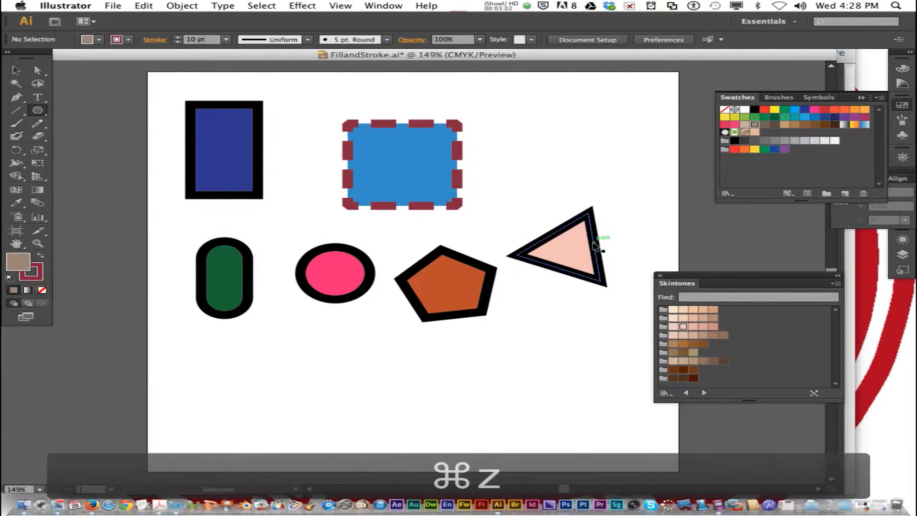
# Fill the triangle with the C=50 M=50 Y=60 K=25 brown swatch and the pentagon with a purple swatch.
pyautogui.keyDown('super'); pyautogui.click(593, 242); pyautogui.keyUp('super')
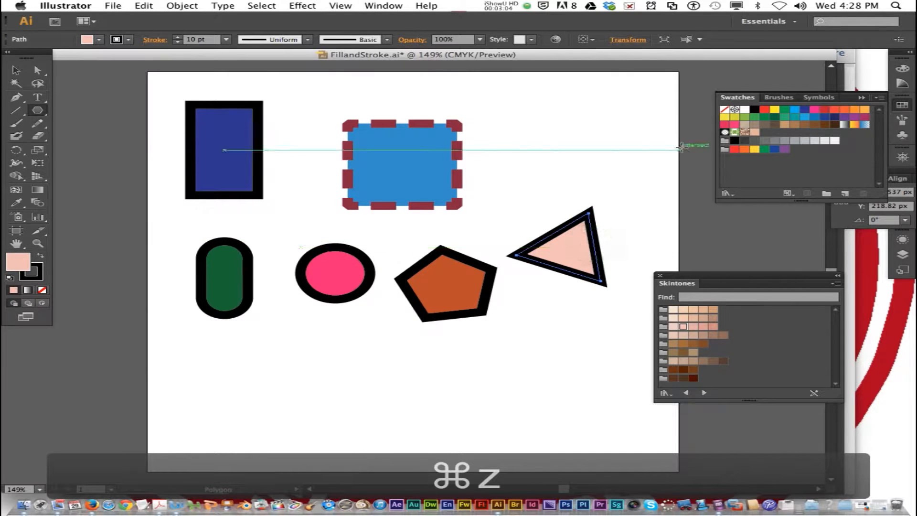
pyautogui.click(765, 125)
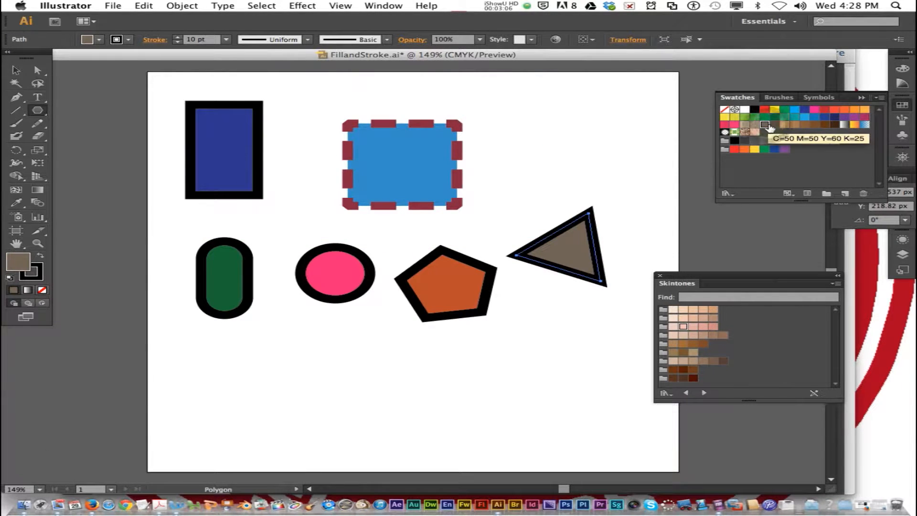
pyautogui.keyDown('super'); pyautogui.click(465, 305); pyautogui.keyUp('super')
pyautogui.click(845, 117)
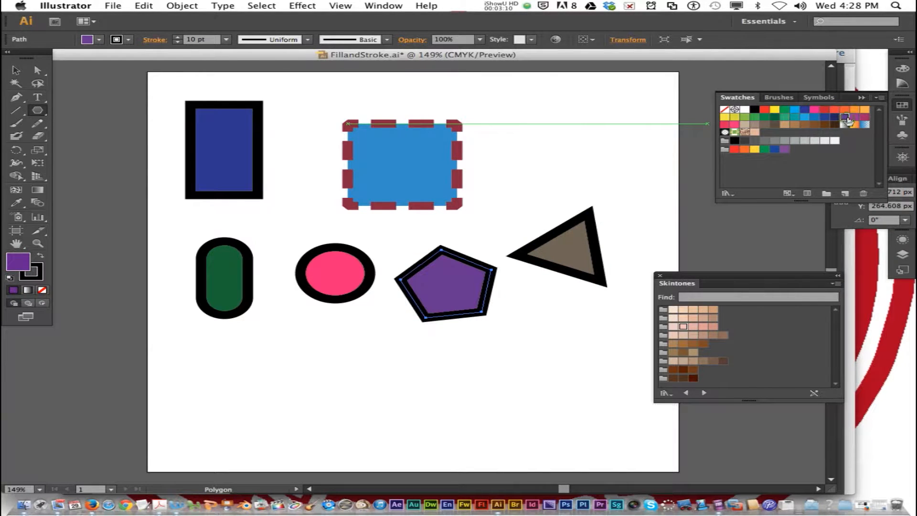
# Fill the ellipse with the Super Soft Black Vignette gradient and the rounded rectangle with the green leaf pattern swatch.
pyautogui.keyDown('super'); pyautogui.click(343, 292); pyautogui.keyUp('super')
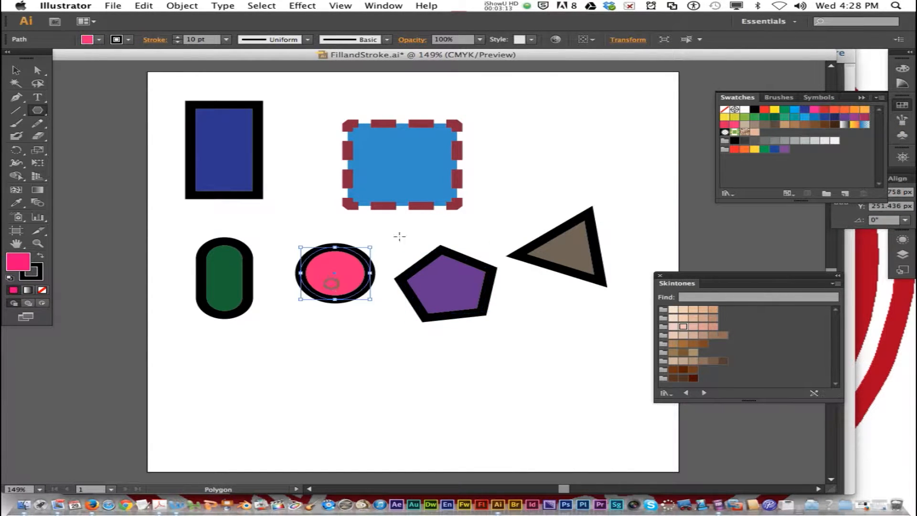
pyautogui.click(725, 133)
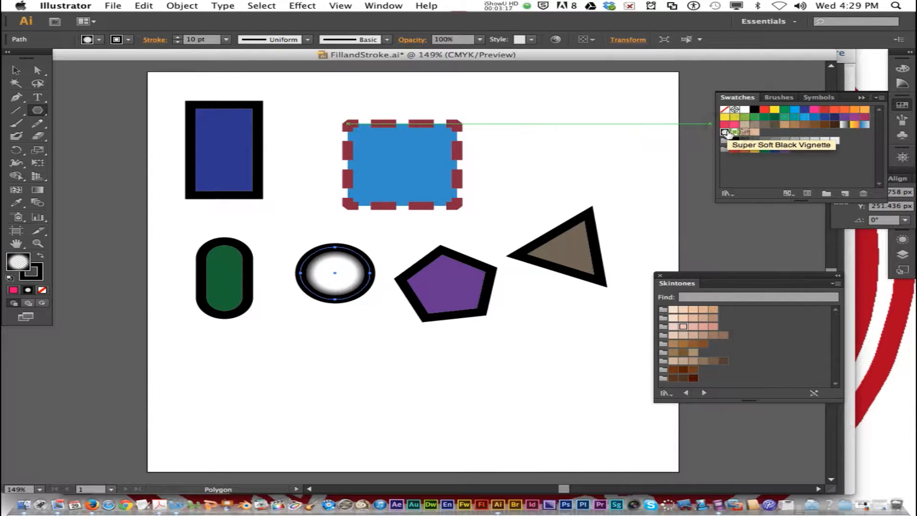
pyautogui.keyDown('super'); pyautogui.click(246, 265); pyautogui.keyUp('super')
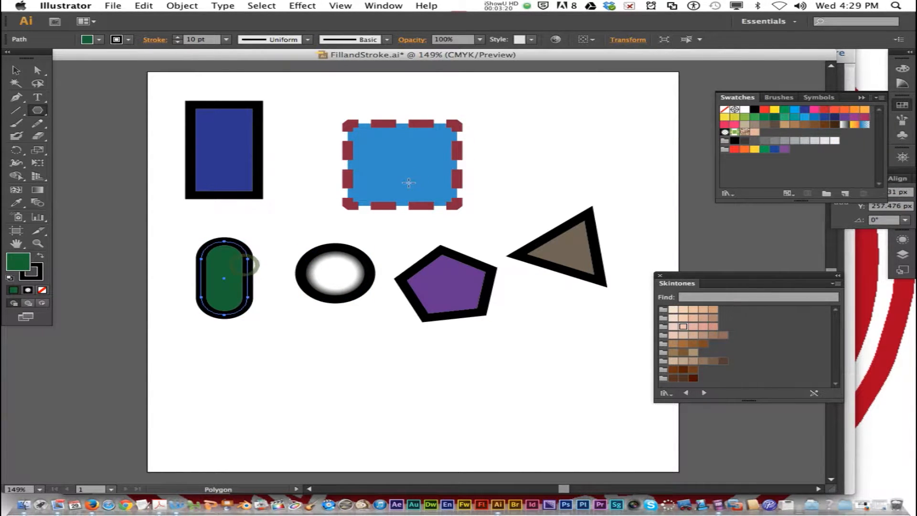
pyautogui.click(736, 132)
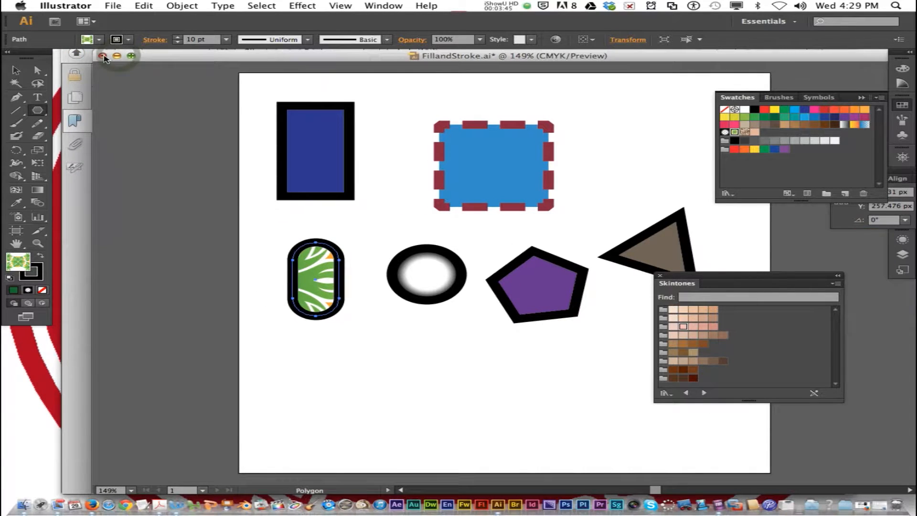
# Close FillandStroke.ai and save its changes.
pyautogui.click(102, 56)
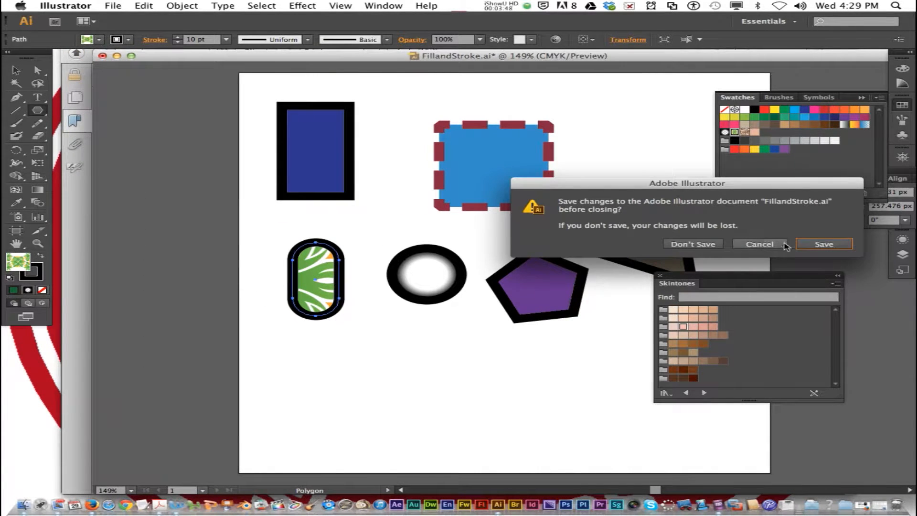
pyautogui.click(819, 243)
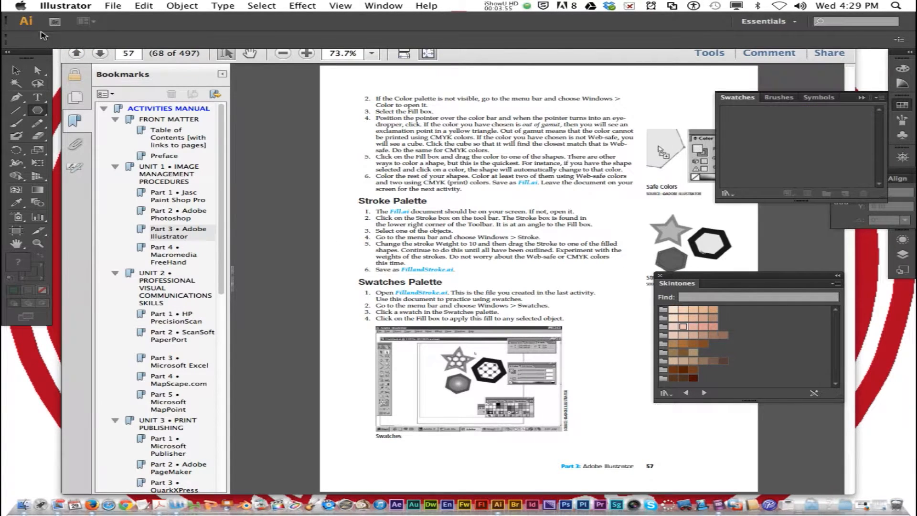
pyautogui.click(113, 5)
pyautogui.click(125, 15)
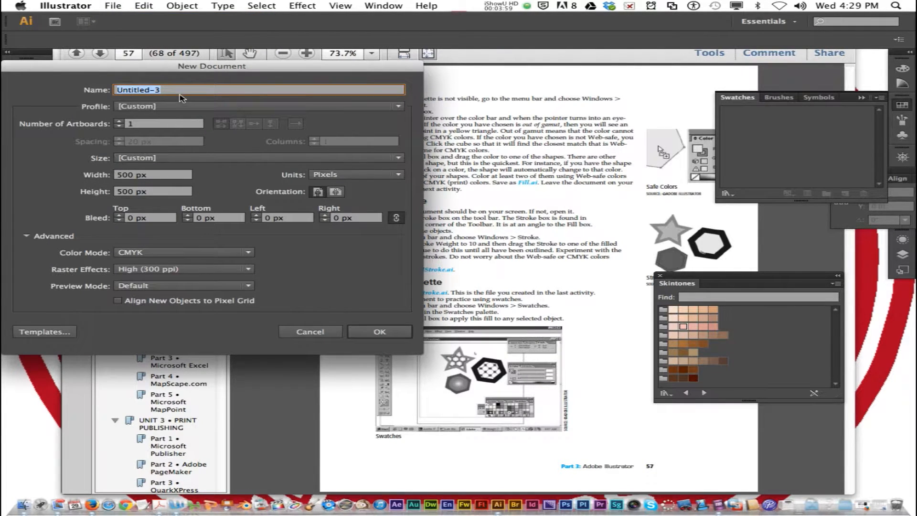
pyautogui.write('picture')
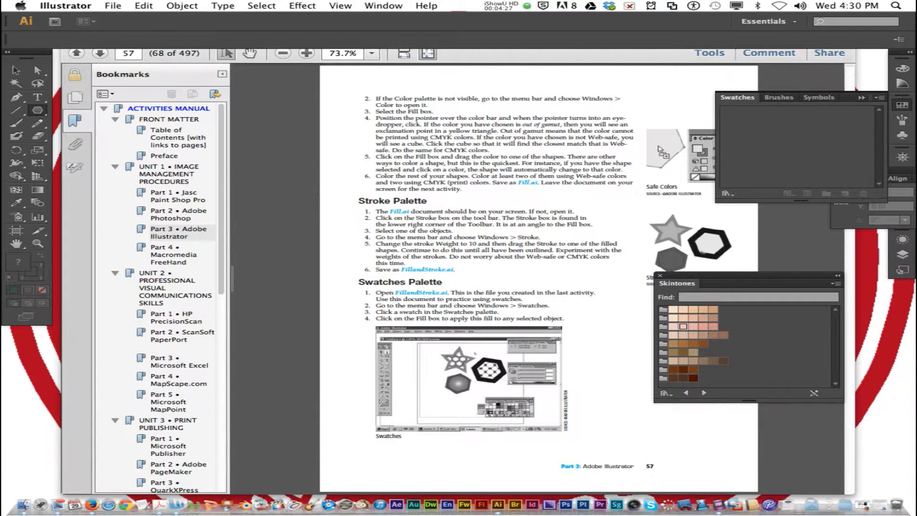
# Create a new 500 x 500 px CMYK document named "picture".
pyautogui.click(113, 6)
pyautogui.click(115, 15)
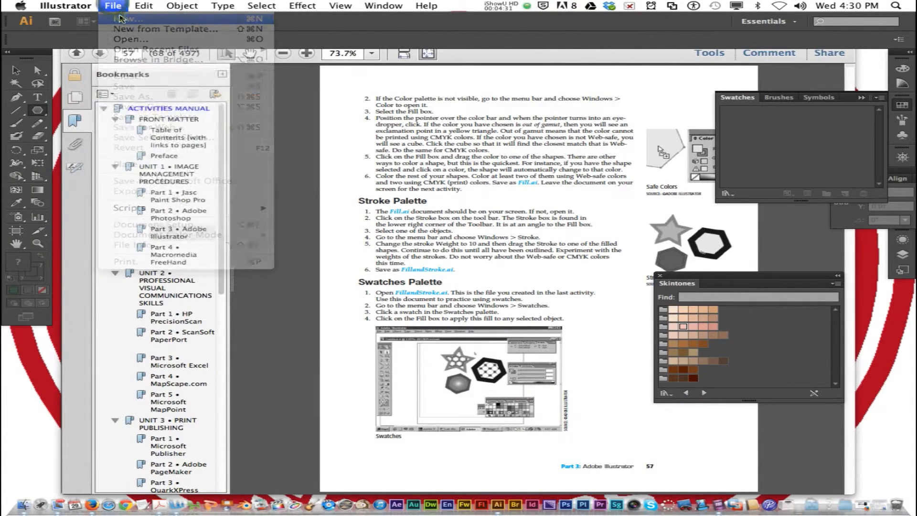
pyautogui.write('pi')
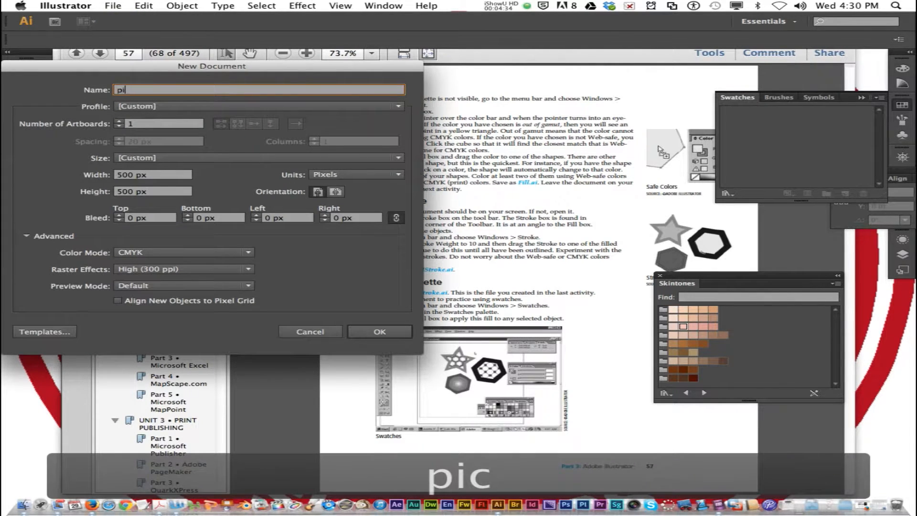
pyautogui.write('ctur')
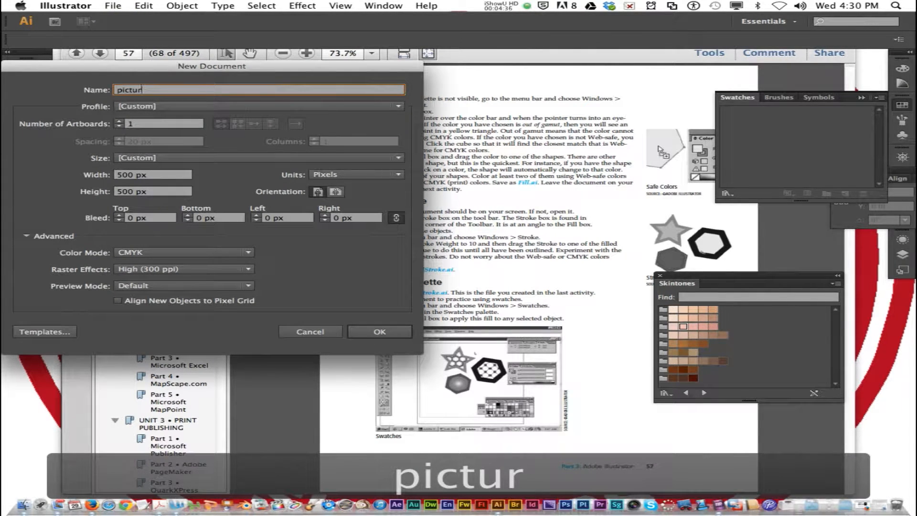
pyautogui.write('e')
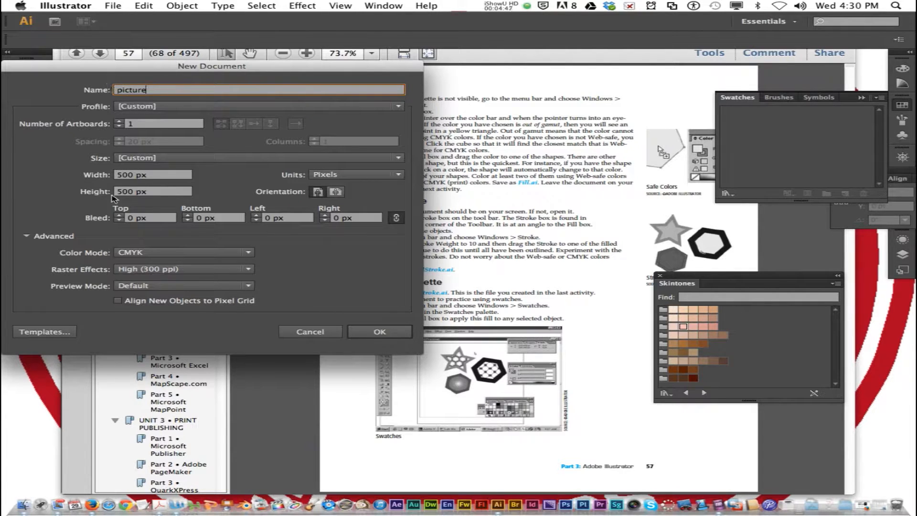
pyautogui.click(381, 332)
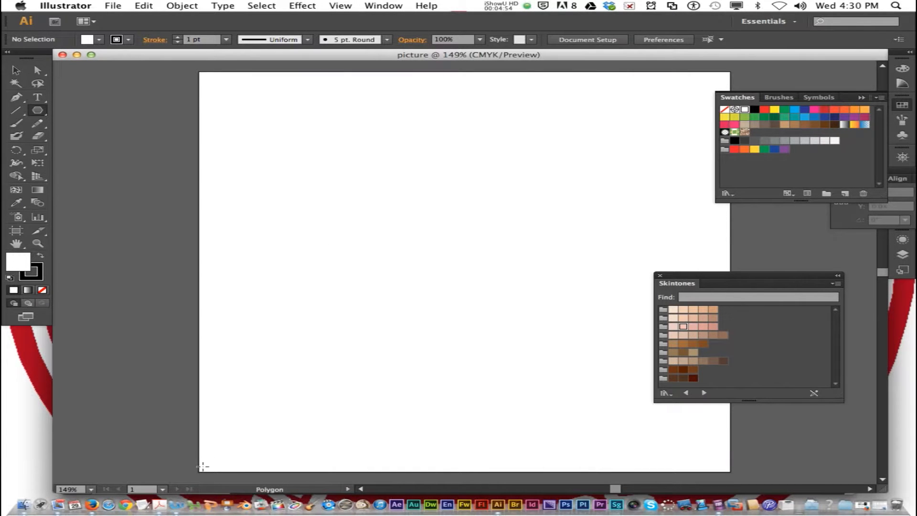
# Switch to Acrobat and view the picture-drawing exercise on page 58 of 05_Activities Manual.pdf.
pyautogui.click(154, 488)
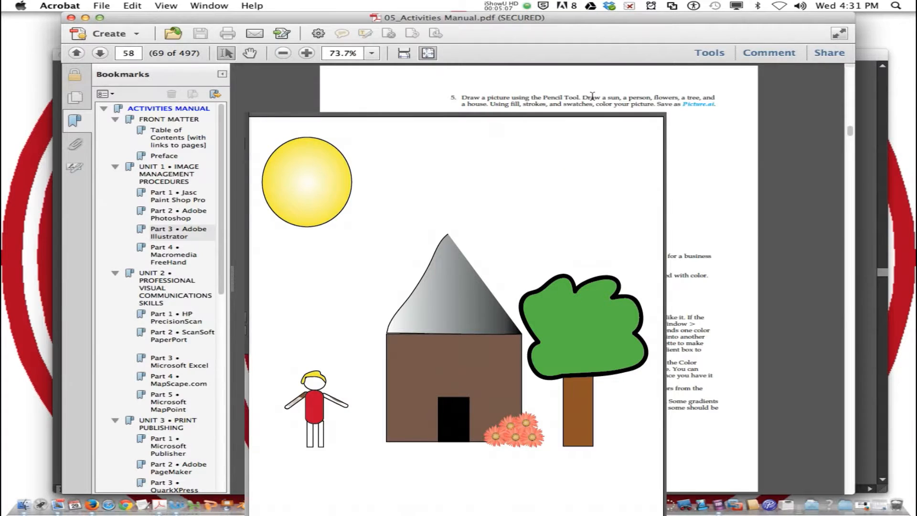
# Switch to Illustrator and draw an ellipse for the sun in the upper-left corner of the artboard.
pyautogui.moveTo(607, 97)
pyautogui.mouseDown()
pyautogui.moveTo(700, 99)
pyautogui.moveTo(540, 104)
pyautogui.mouseUp()
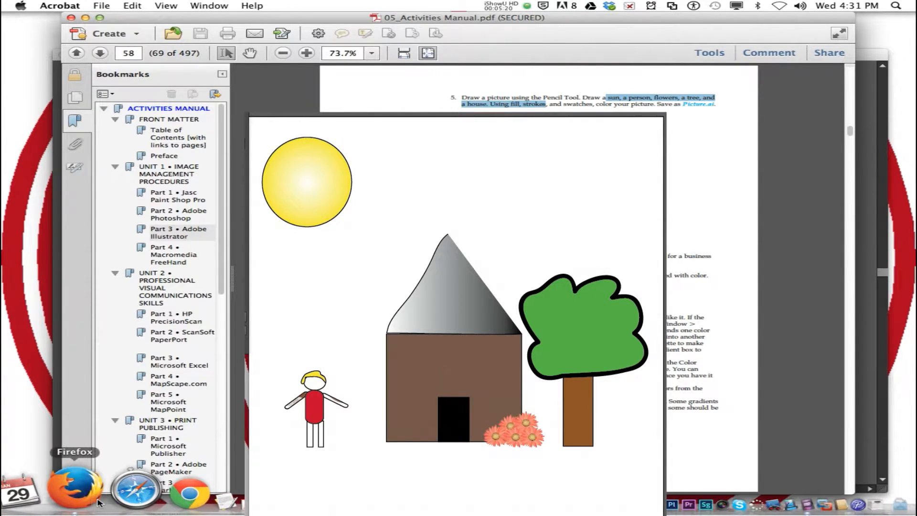
pyautogui.click(498, 505)
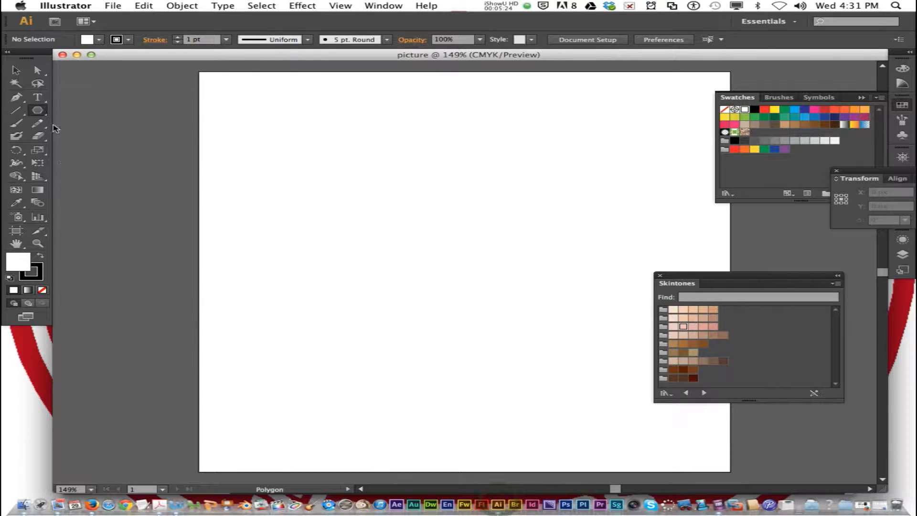
pyautogui.moveTo(42, 114); pyautogui.dragTo(92, 138)
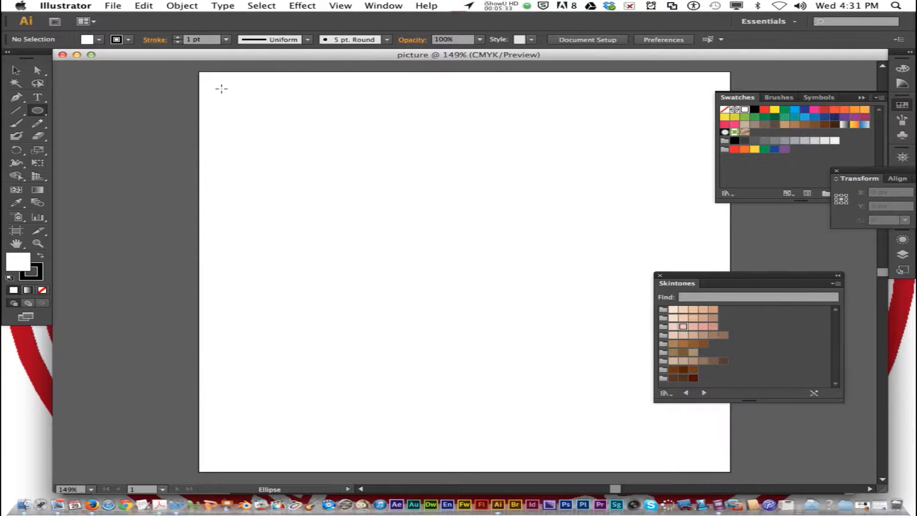
pyautogui.moveTo(221, 89); pyautogui.dragTo(249, 114)
pyautogui.moveTo(289, 153); pyautogui.dragTo(335, 176)
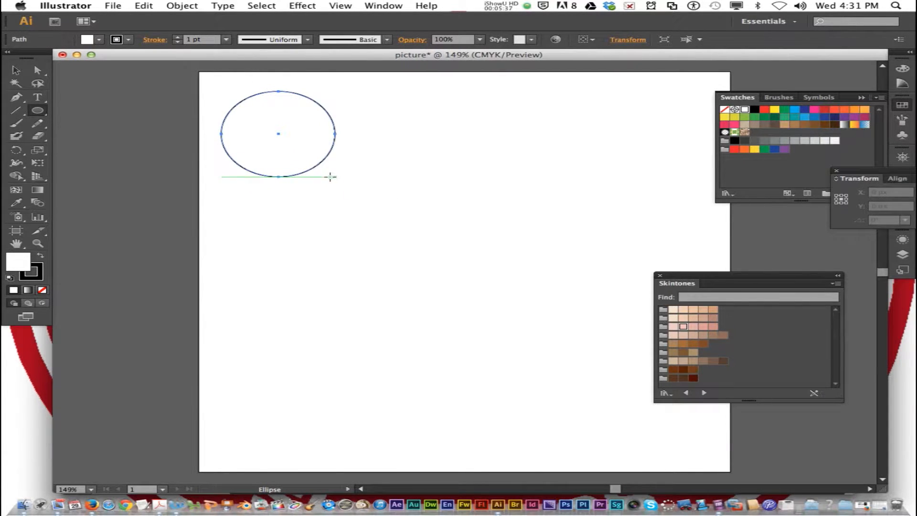
# Fill the sun ellipse with the white-to-black gradient and set its type to Radial.
pyautogui.click(903, 84)
pyautogui.click(904, 204)
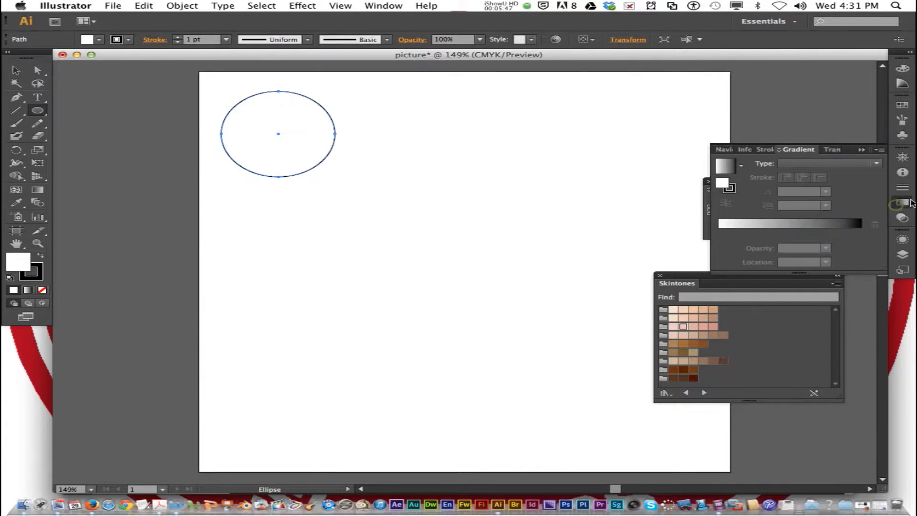
pyautogui.click(725, 167)
pyautogui.click(828, 164)
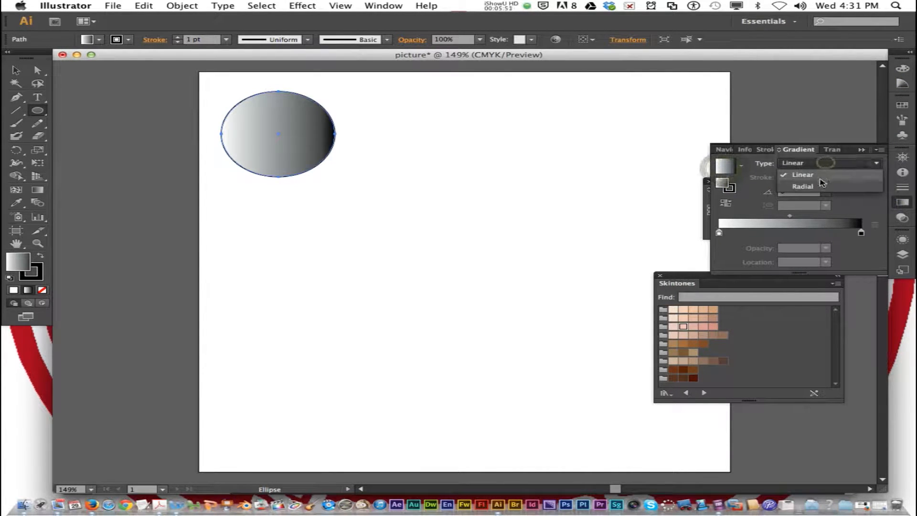
pyautogui.click(822, 185)
# Set the outer colour stop of the sun's radial gradient to yellow, leaving the sun deselected.
pyautogui.doubleClick(861, 233)
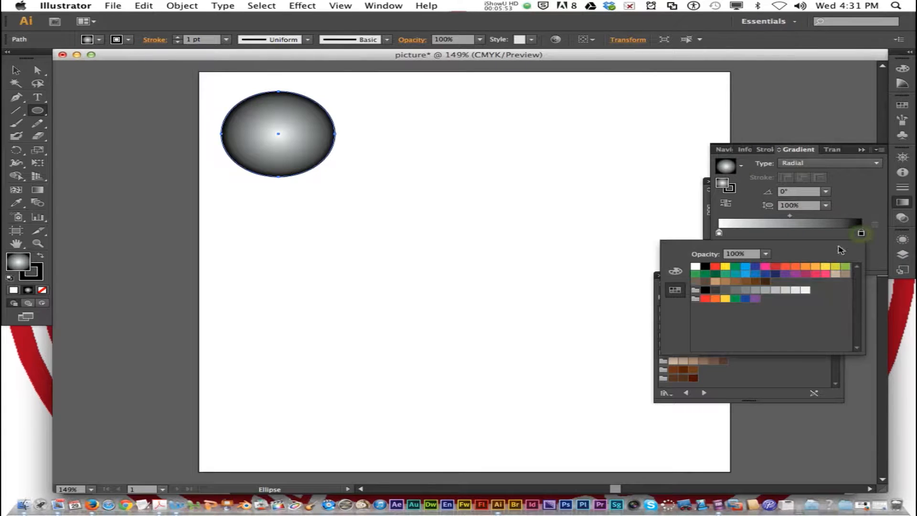
pyautogui.click(834, 267)
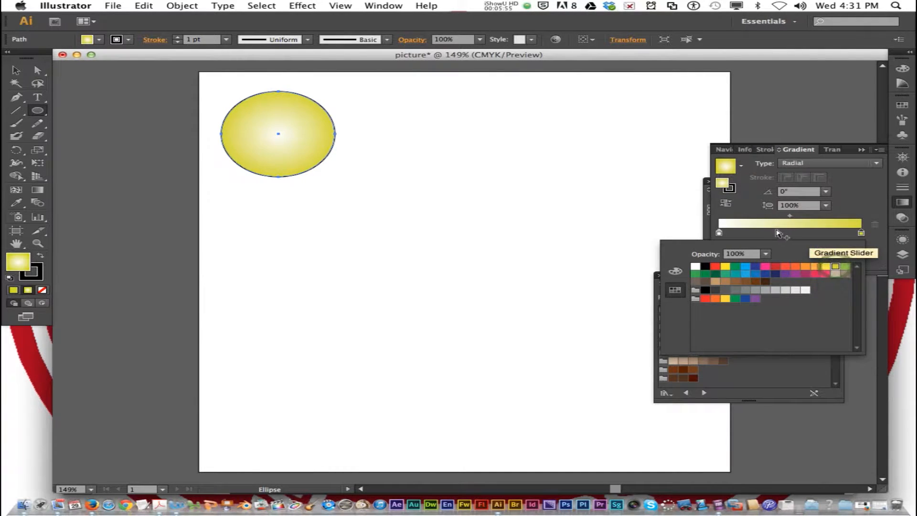
pyautogui.click(826, 266)
pyautogui.press('super+z')
pyautogui.click(502, 218)
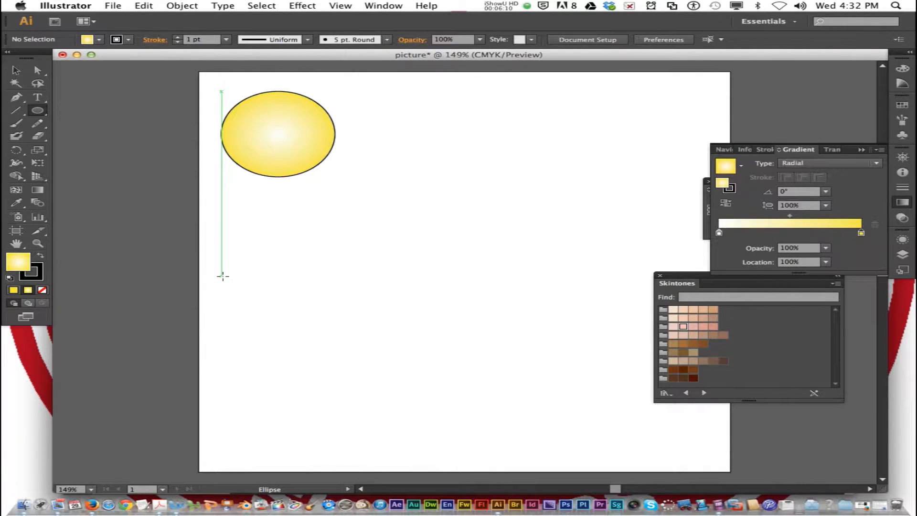
# Draw a smaller ellipse for the person's head near the middle of the artboard and fill it white.
pyautogui.click(37, 110)
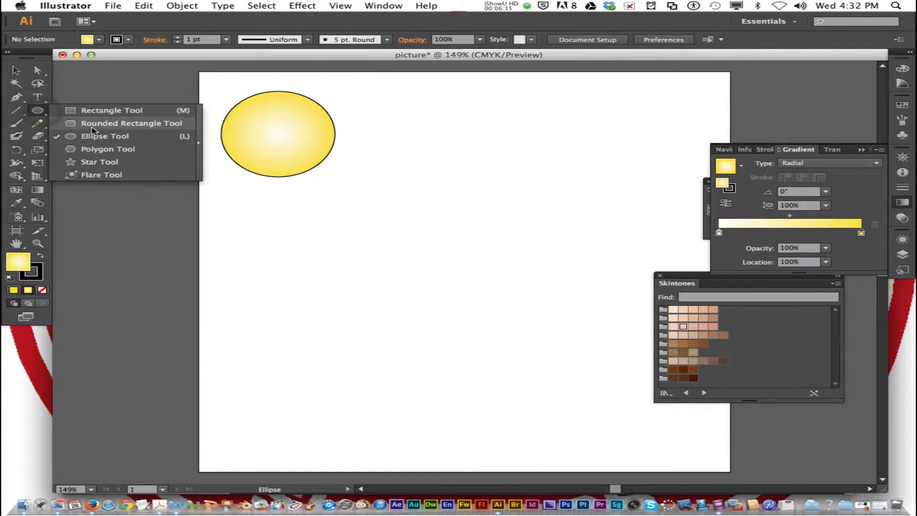
pyautogui.click(123, 139)
pyautogui.moveTo(426, 176); pyautogui.dragTo(485, 222)
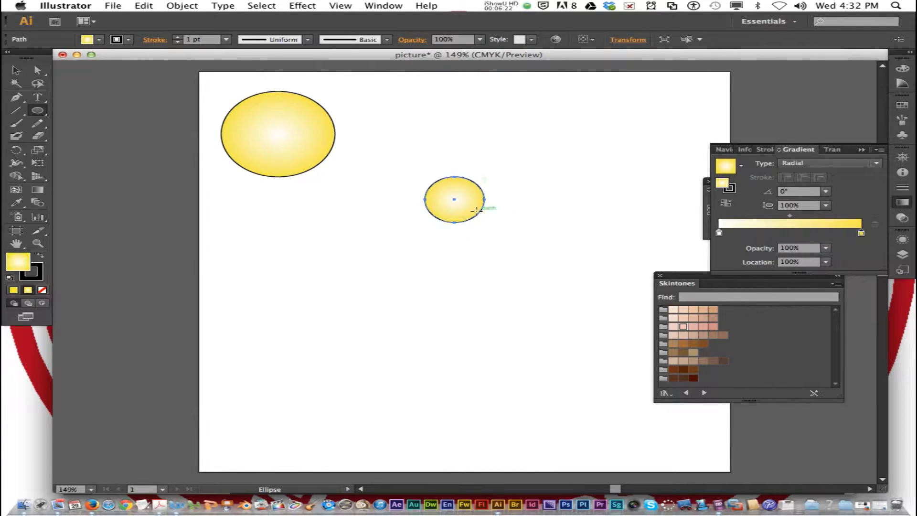
pyautogui.click(99, 39)
pyautogui.click(30, 58)
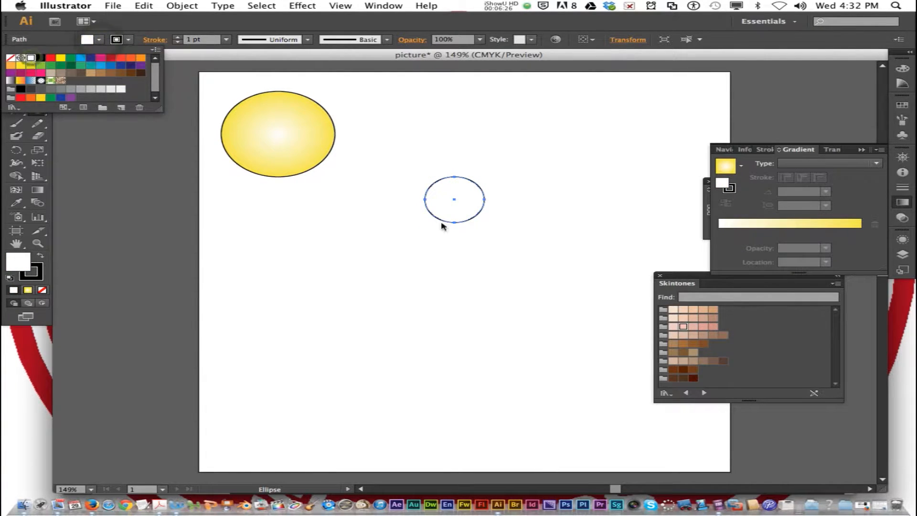
pyautogui.press('Escape')
# Draw a rounded-rectangle torso under the head and a thin horizontal rounded-rectangle arm extending from its right side.
pyautogui.click(37, 110)
pyautogui.click(113, 116)
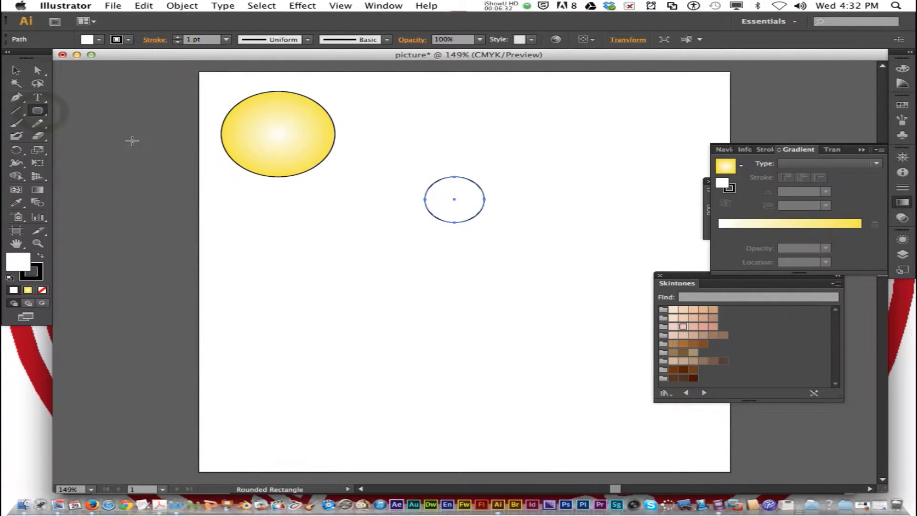
pyautogui.moveTo(430, 224); pyautogui.dragTo(479, 321)
pyautogui.moveTo(498, 252); pyautogui.dragTo(553, 247)
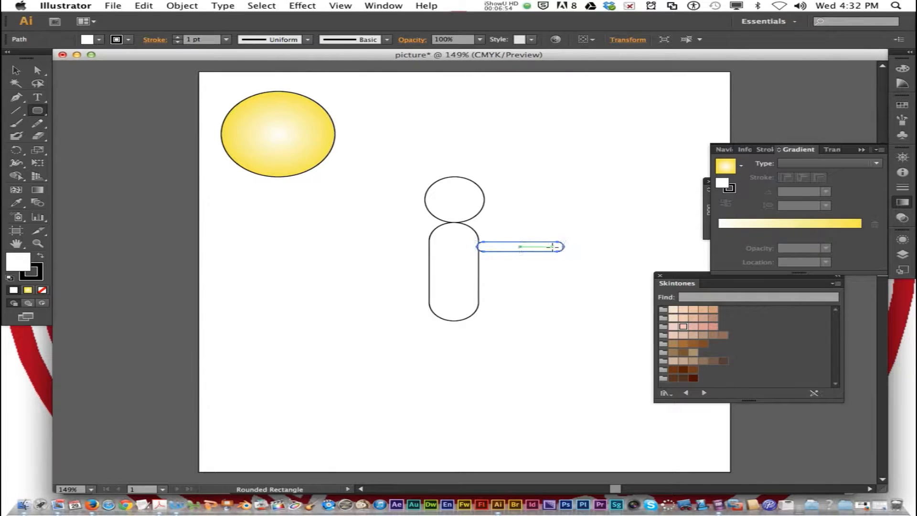
pyautogui.press('super+t')
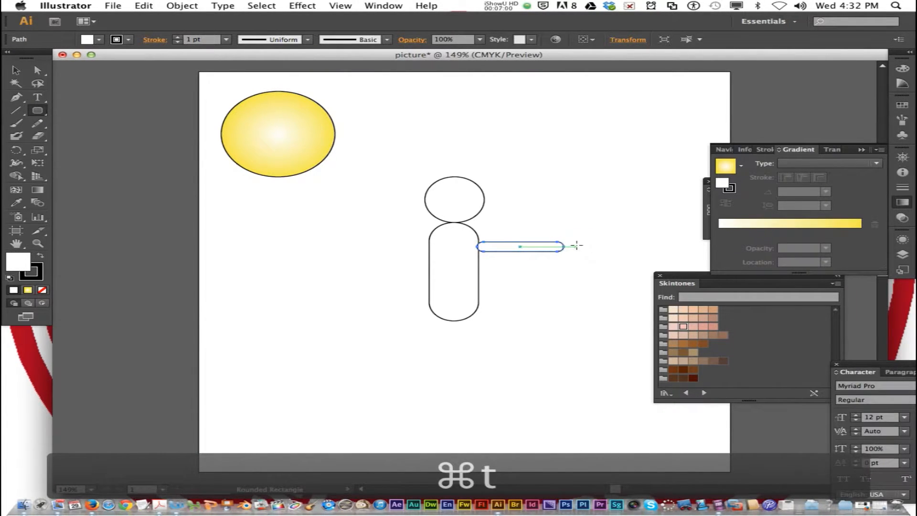
pyautogui.press('super+t')
pyautogui.press('super+t')
# Tilt the arm downward from the torso's right shoulder and place a copy angled down from the left shoulder.
pyautogui.press('super')
pyautogui.moveTo(571, 245); pyautogui.dragTo(541, 266)
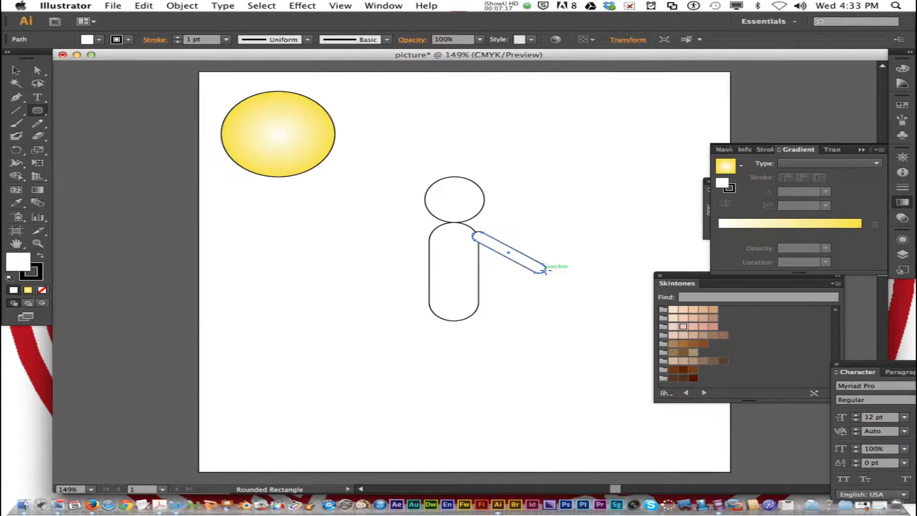
pyautogui.click(18, 71)
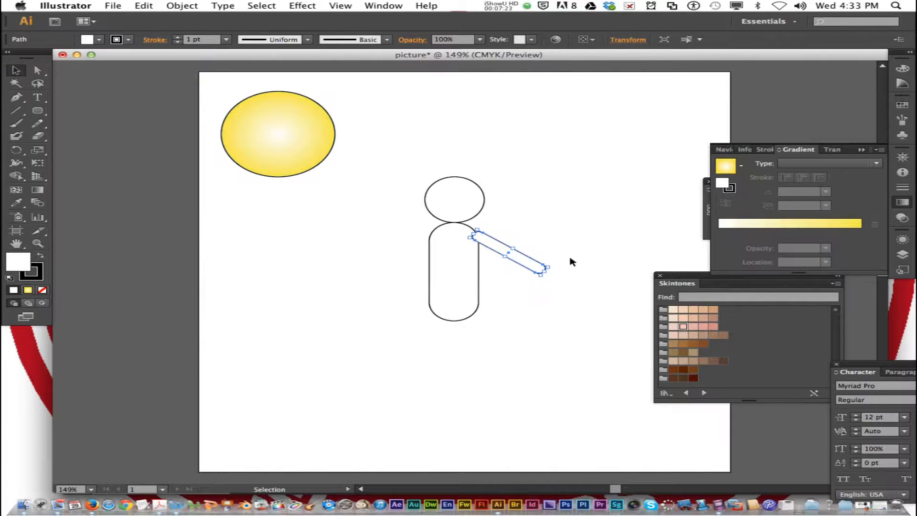
pyautogui.moveTo(544, 265); pyautogui.dragTo(430, 235)
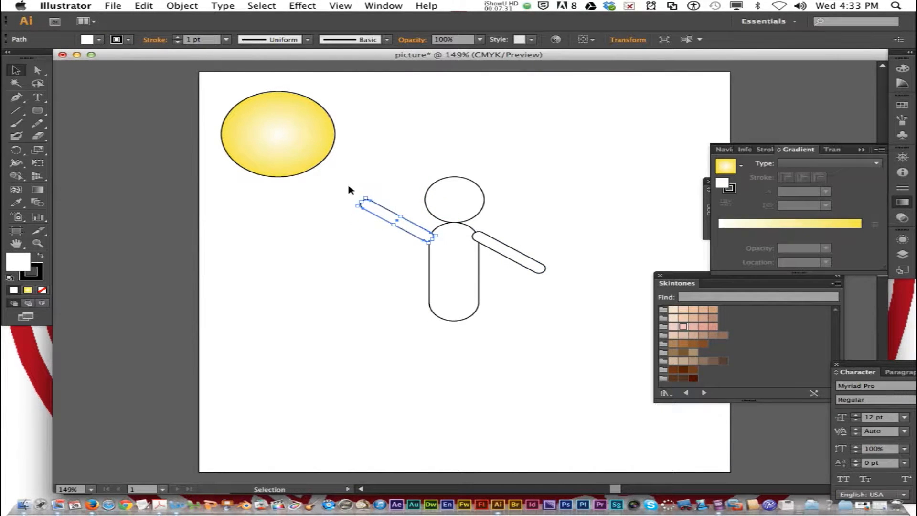
pyautogui.moveTo(365, 194); pyautogui.dragTo(348, 245)
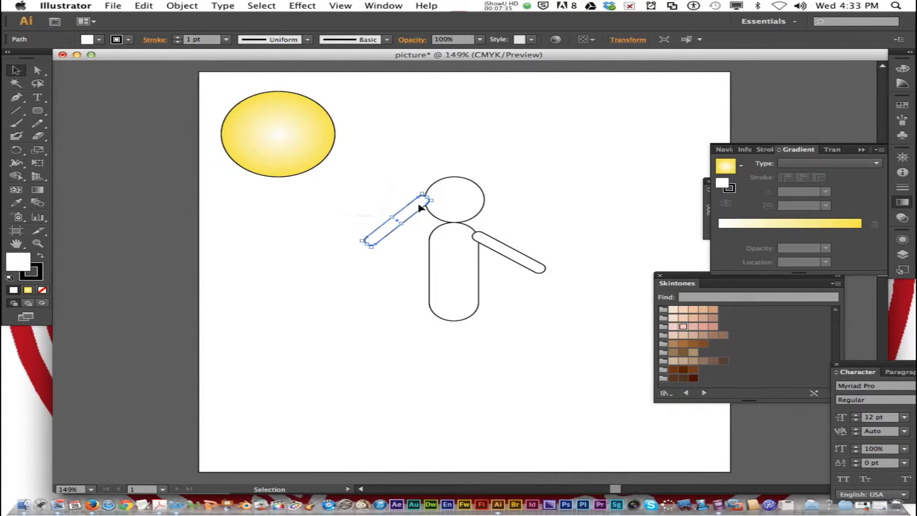
pyautogui.moveTo(420, 214); pyautogui.dragTo(428, 245)
pyautogui.click(422, 304)
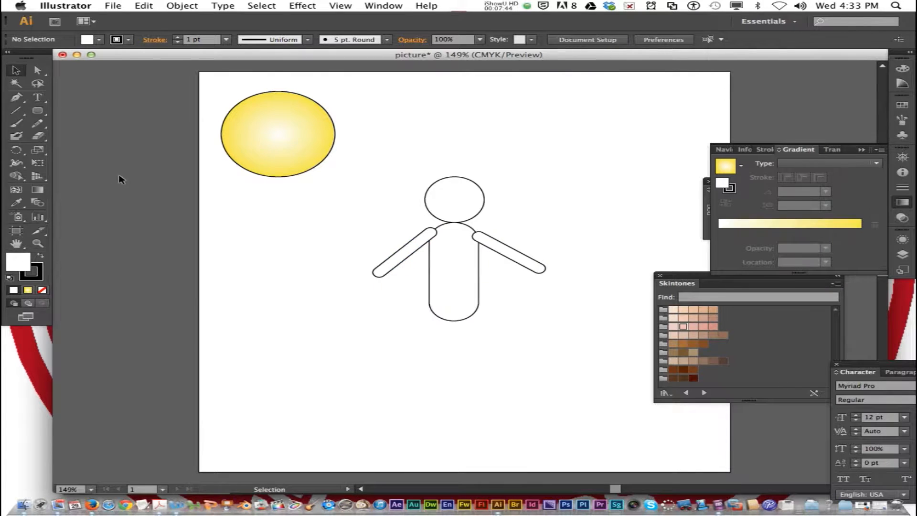
# Draw two narrow rectangular legs about 95 px tall side by side at the bottom of the torso.
pyautogui.moveTo(42, 112); pyautogui.dragTo(62, 112)
pyautogui.moveTo(433, 313); pyautogui.dragTo(450, 389)
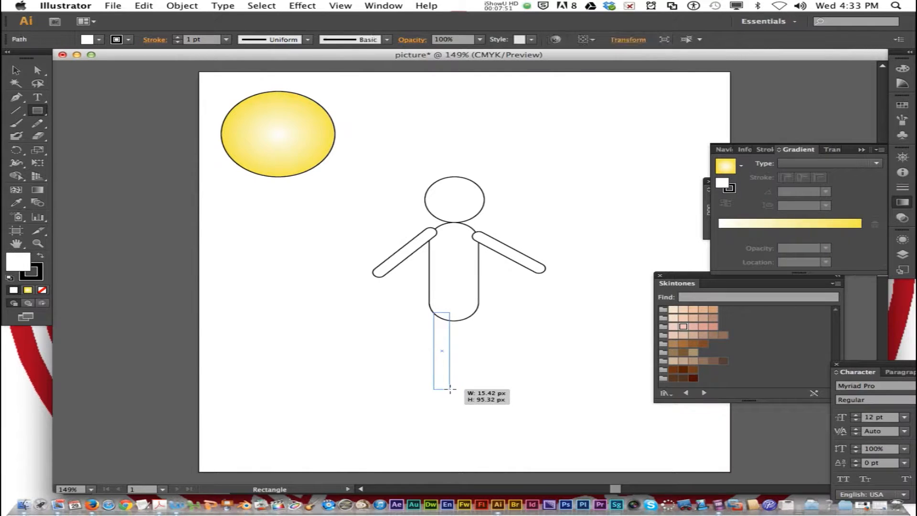
pyautogui.moveTo(468, 314); pyautogui.dragTo(479, 390)
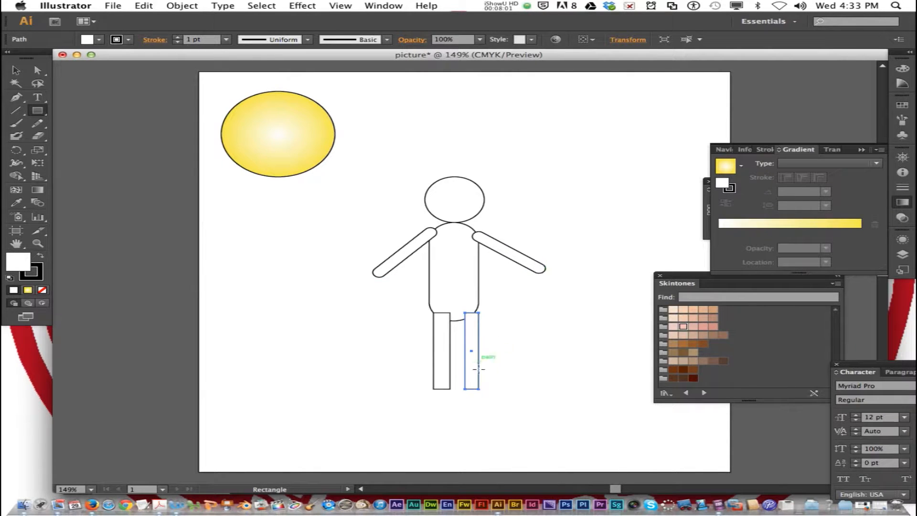
# Fill the person's torso with a red swatch.
pyautogui.keyDown('super'); pyautogui.click(472, 301); pyautogui.keyUp('super')
pyautogui.click(99, 39)
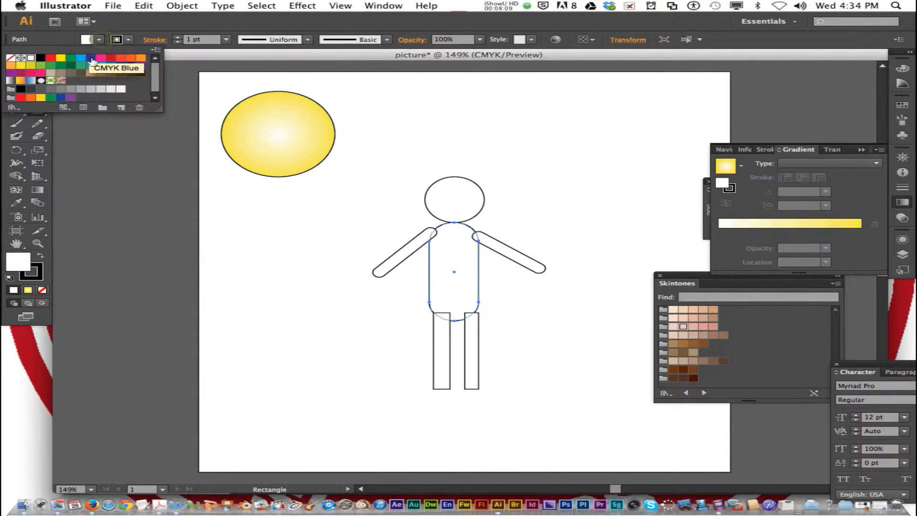
pyautogui.click(110, 58)
# Fill both of the person's arms with the Pompadour pattern swatch.
pyautogui.keyDown('super'); pyautogui.click(403, 253); pyautogui.keyUp('super')
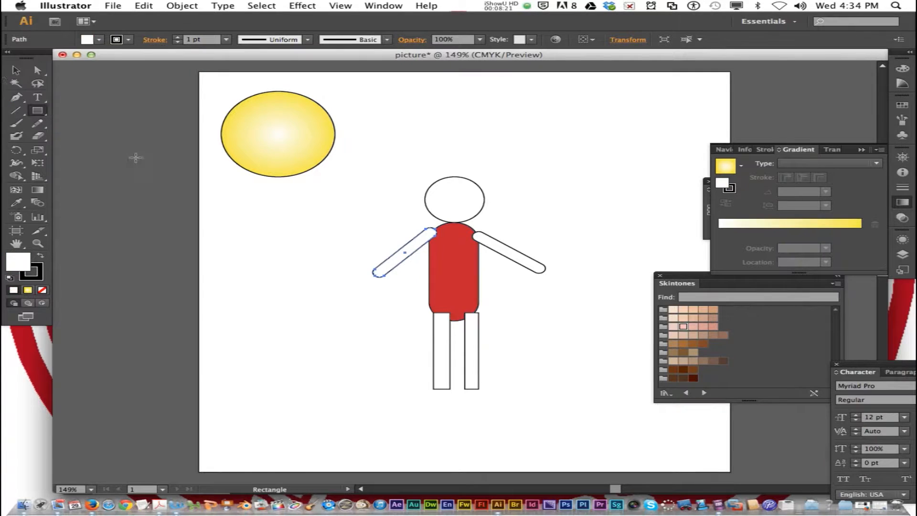
pyautogui.click(19, 70)
pyautogui.click(508, 253)
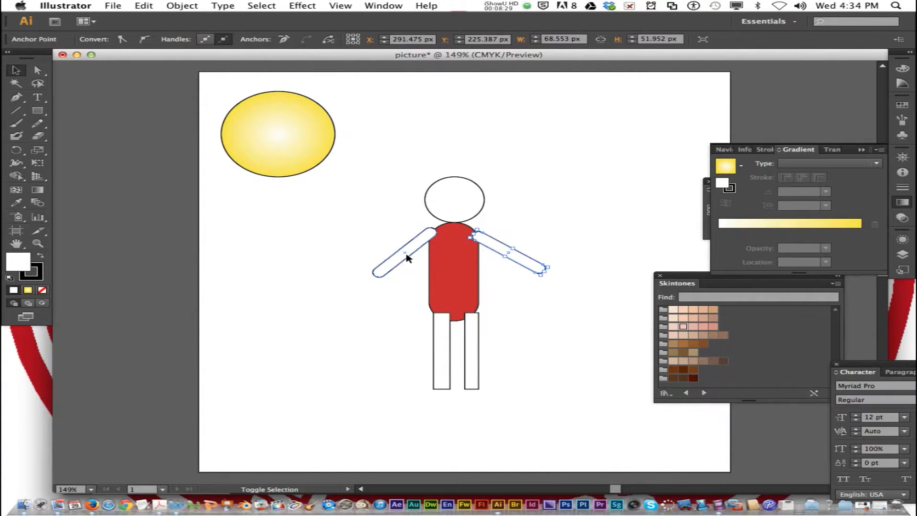
pyautogui.keyDown('shift'); pyautogui.click(408, 258); pyautogui.keyUp('shift')
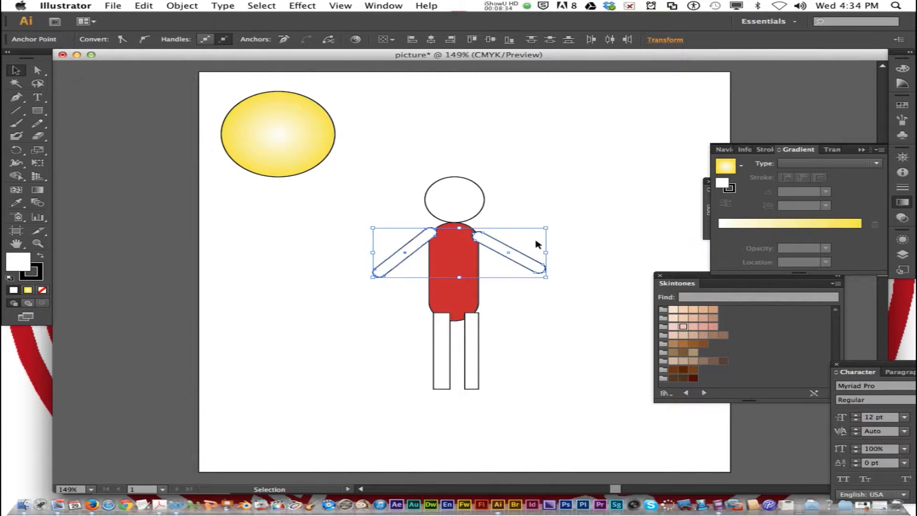
pyautogui.click(904, 105)
pyautogui.click(745, 132)
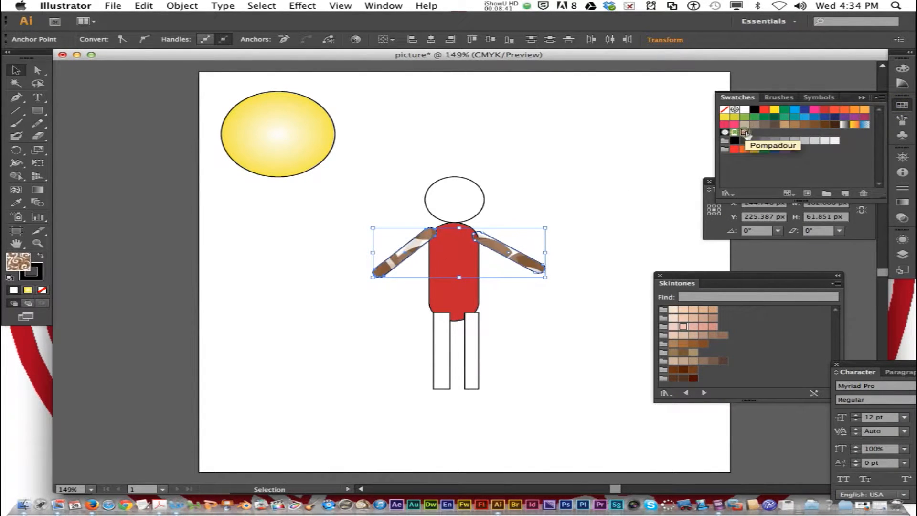
pyautogui.click(574, 192)
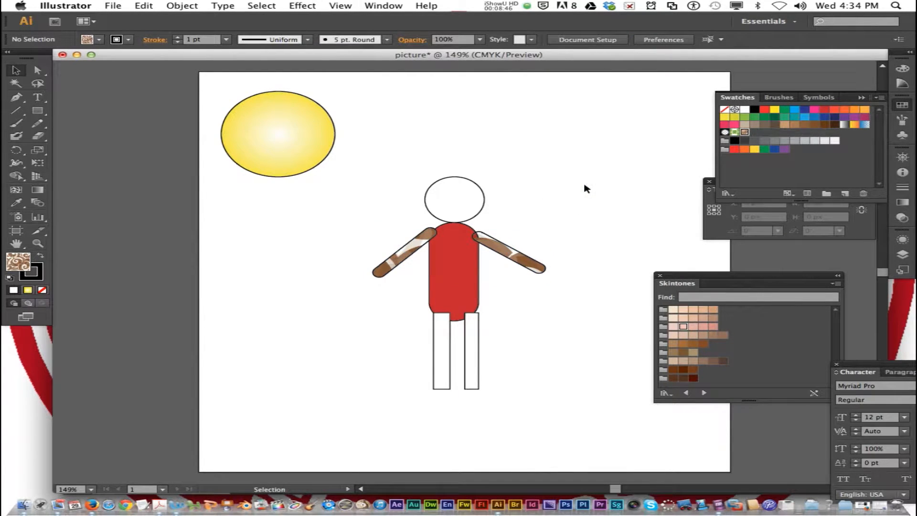
# Scale the whole person down to about 86 px tall and move it below the sun in the artboard's lower-left area.
pyautogui.moveTo(603, 406); pyautogui.dragTo(385, 170)
pyautogui.moveTo(548, 179); pyautogui.dragTo(399, 319)
pyautogui.moveTo(428, 355); pyautogui.dragTo(285, 345)
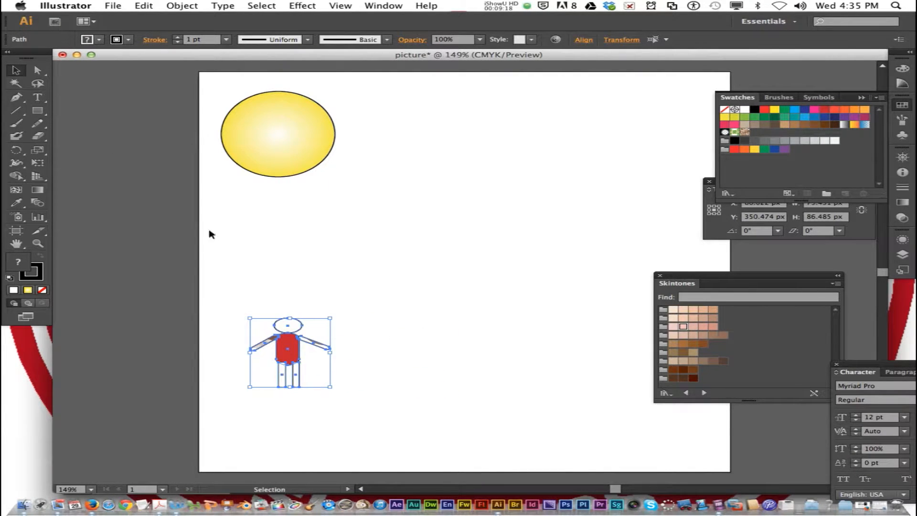
# Draw a three-sided polygon about 140 px tall for the house roof, to the right of the person.
pyautogui.moveTo(33, 113); pyautogui.dragTo(116, 149)
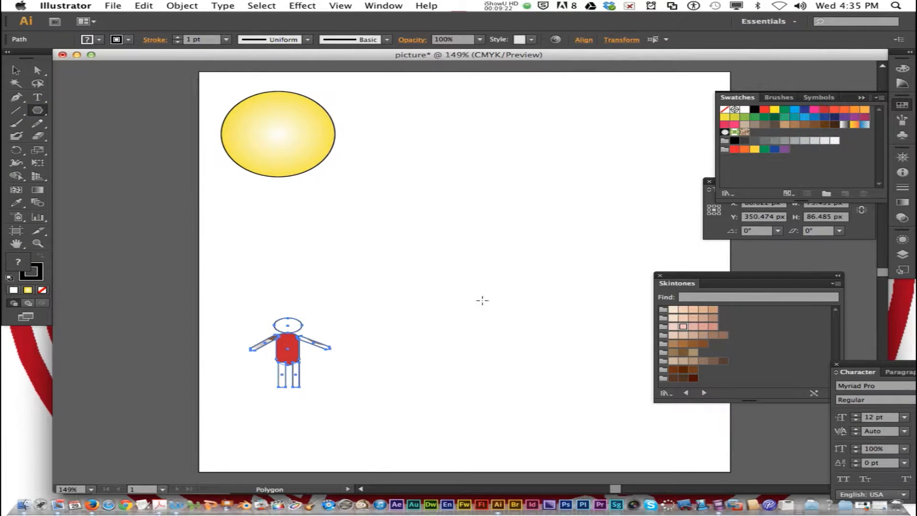
pyautogui.moveTo(462, 241); pyautogui.dragTo(551, 280)
pyautogui.press('Up')
pyautogui.press('Down')
pyautogui.press('Up')
pyautogui.press('Up')
pyautogui.press('Down')
pyautogui.press('Down')
# Fill the roof triangle with the white-to-black linear gradient swatch.
pyautogui.click(815, 124)
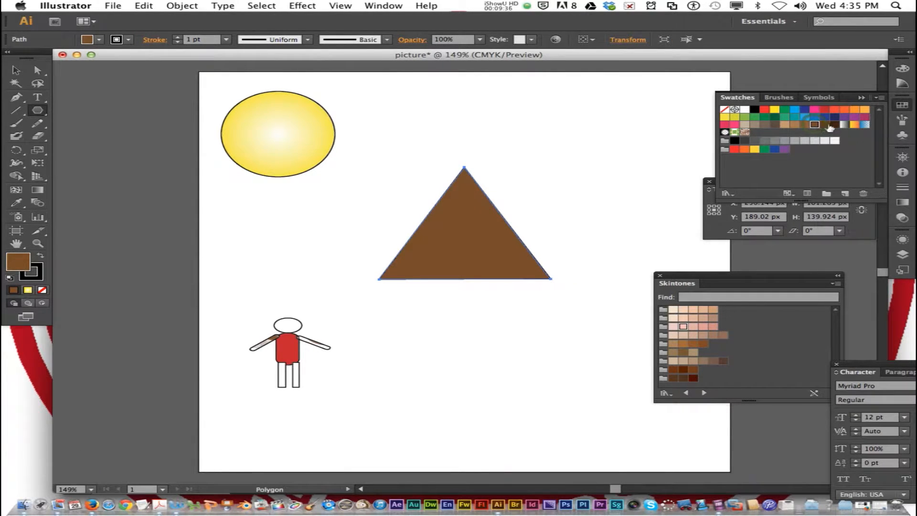
pyautogui.click(834, 125)
pyautogui.click(844, 125)
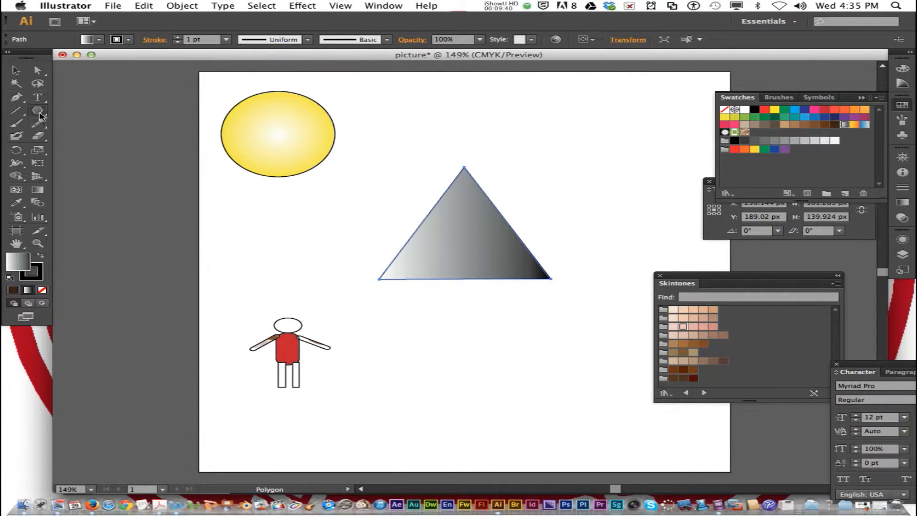
# Draw a rectangle about 128 px tall under the roof, matching its width, and fill it with a medium brown from Skintones.
pyautogui.moveTo(41, 115); pyautogui.dragTo(77, 106)
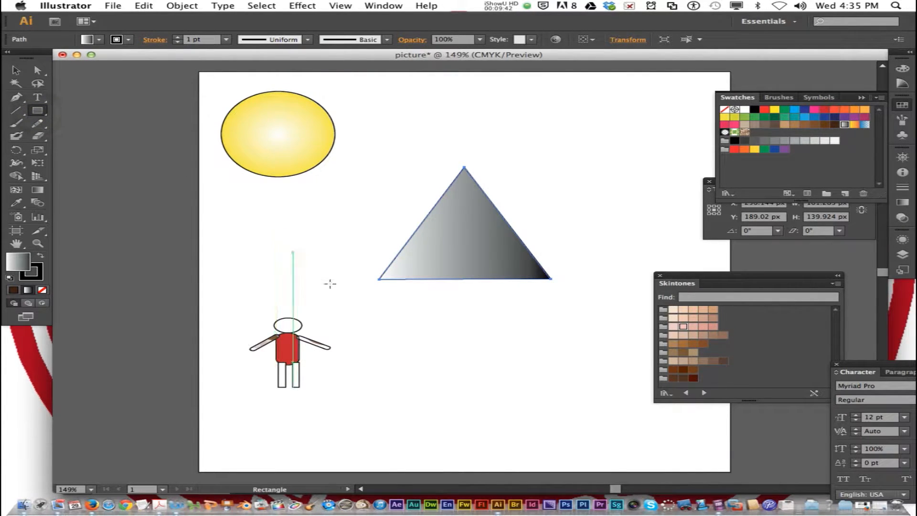
pyautogui.moveTo(379, 279); pyautogui.dragTo(551, 381)
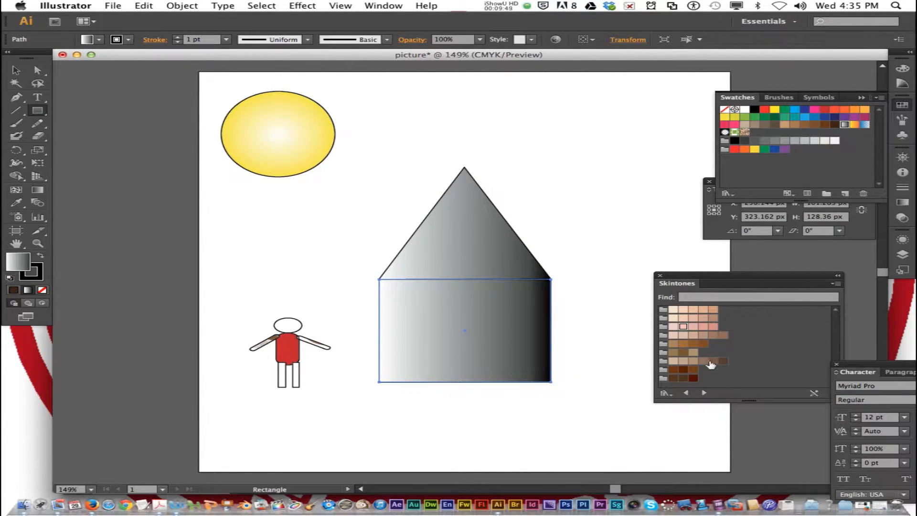
pyautogui.click(712, 361)
pyautogui.moveTo(36, 112); pyautogui.dragTo(70, 112)
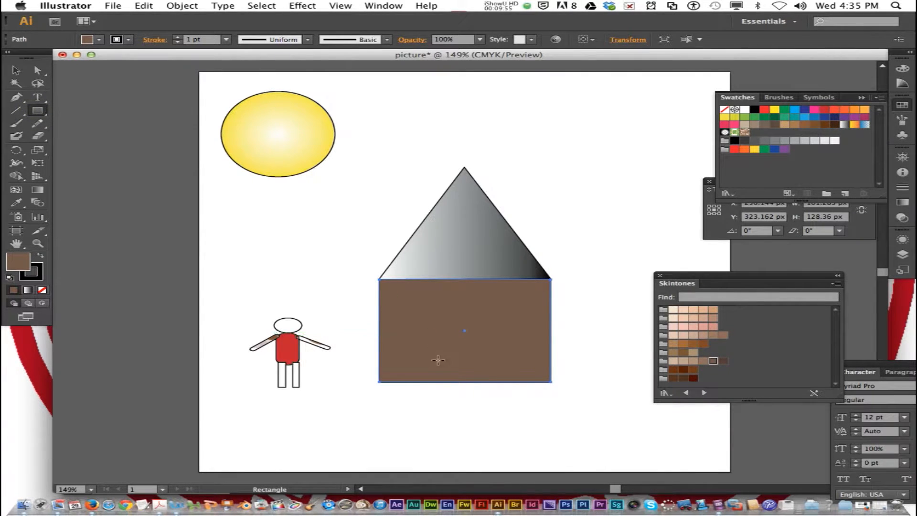
# Draw a door rectangle about 53 px tall at the middle of the house's base and fill it with black.
pyautogui.moveTo(445, 339); pyautogui.dragTo(485, 381)
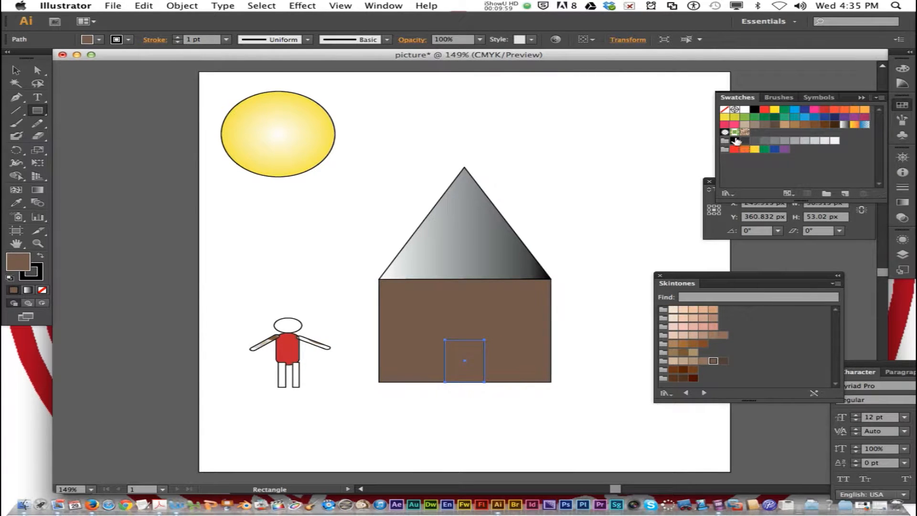
pyautogui.click(735, 140)
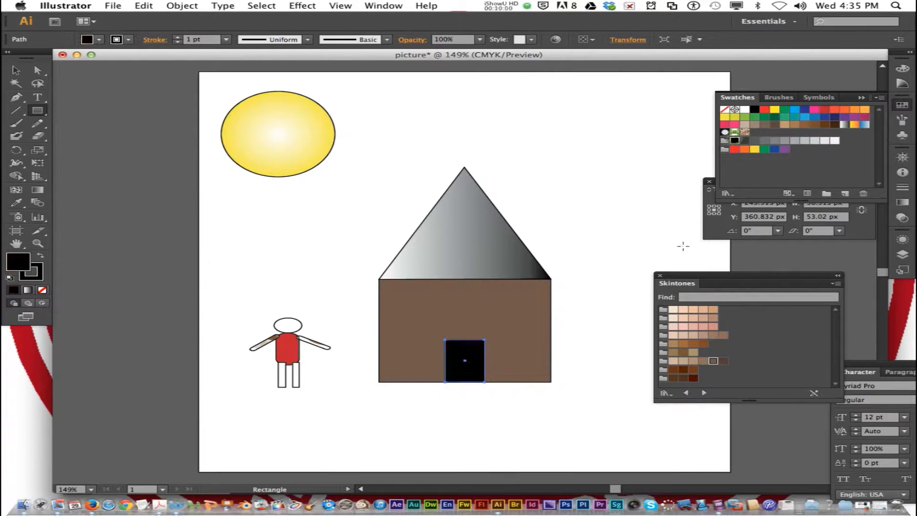
pyautogui.click(623, 287)
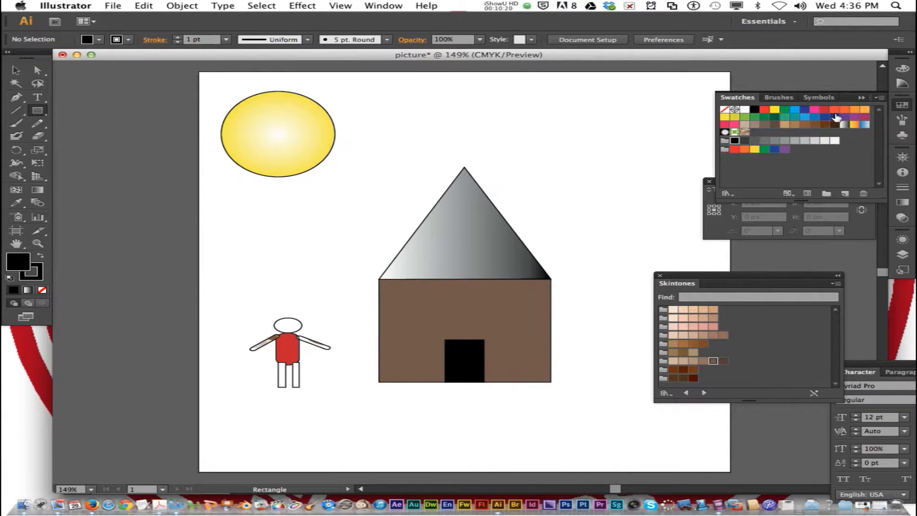
# Place a cluster of five Gerbera flower symbols at the house's lower-right corner.
pyautogui.click(903, 136)
pyautogui.moveTo(850, 117); pyautogui.dragTo(553, 356)
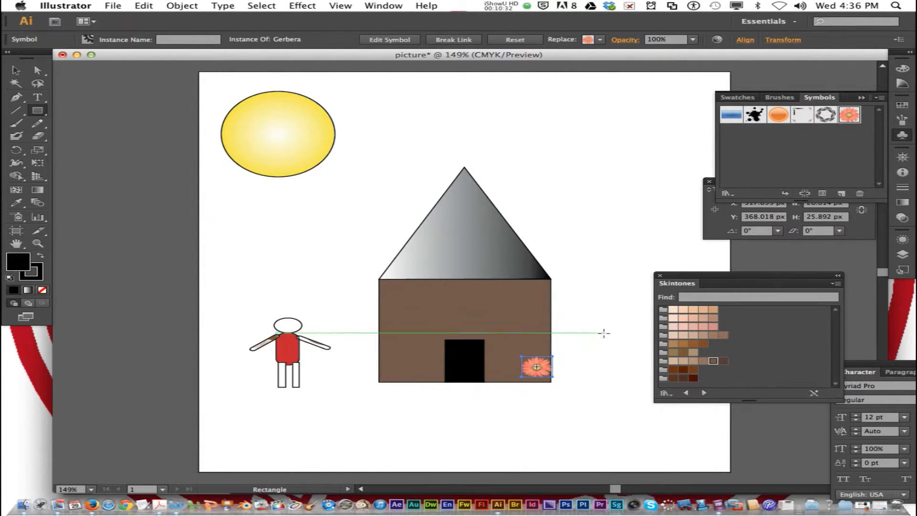
pyautogui.click(20, 72)
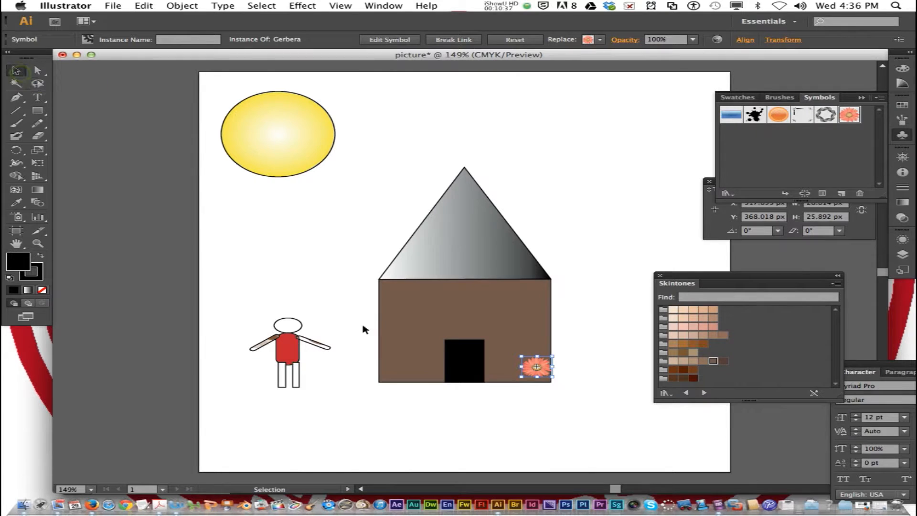
pyautogui.moveTo(537, 367); pyautogui.dragTo(567, 382)
pyautogui.click(588, 344)
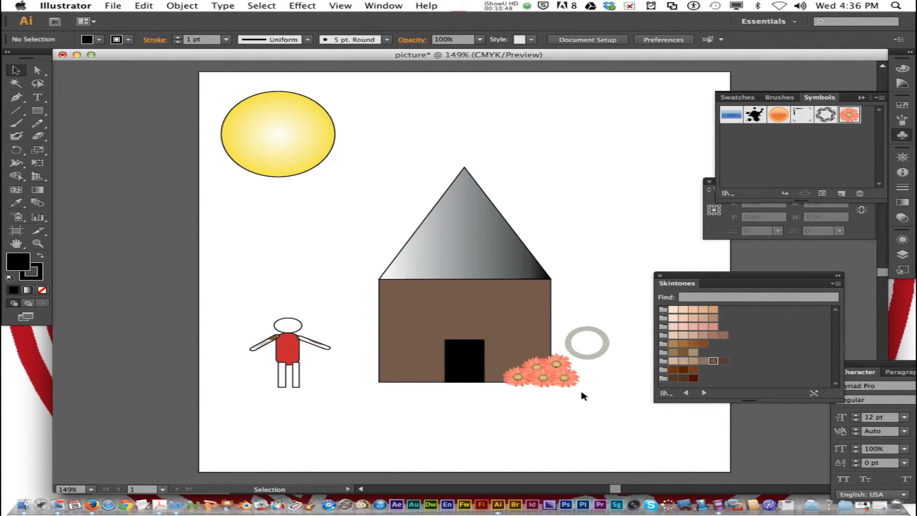
# Draw a tree trunk rectangle about 86 px tall to the right of the flowers and fill it with the Skintones brown C=0 M=48 Y=75 K=51.
pyautogui.moveTo(37, 111); pyautogui.dragTo(79, 113)
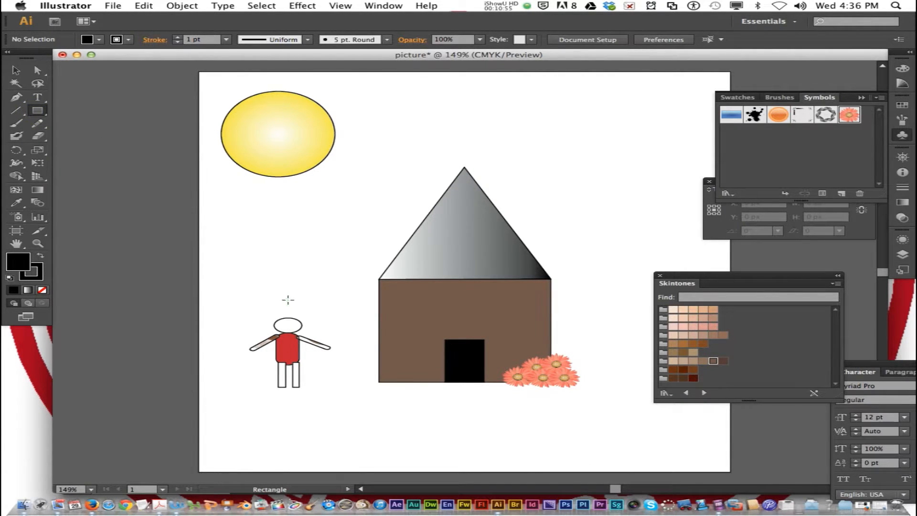
pyautogui.moveTo(603, 318); pyautogui.dragTo(642, 386)
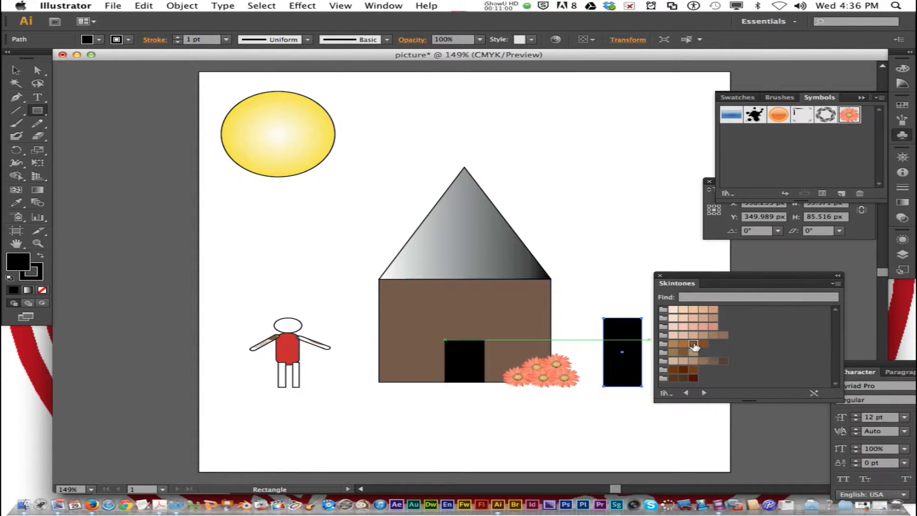
pyautogui.click(693, 344)
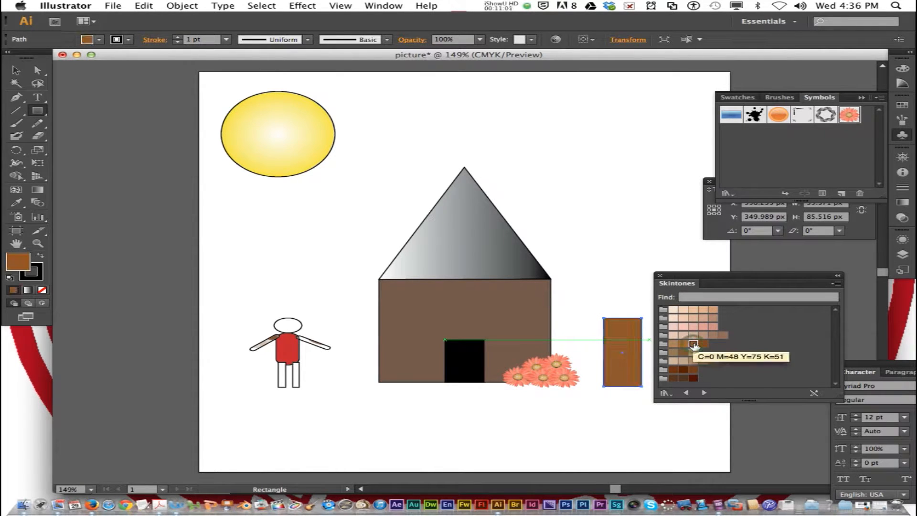
pyautogui.click(18, 125)
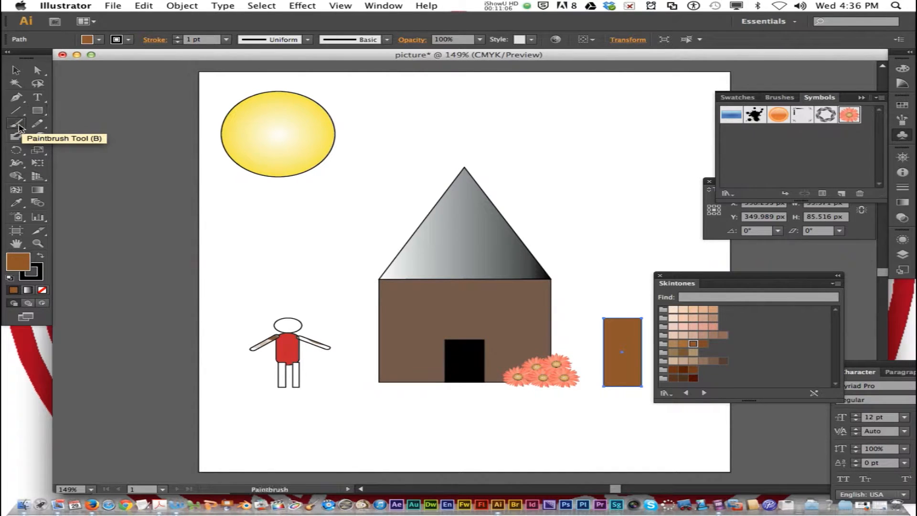
pyautogui.doubleClick(25, 263)
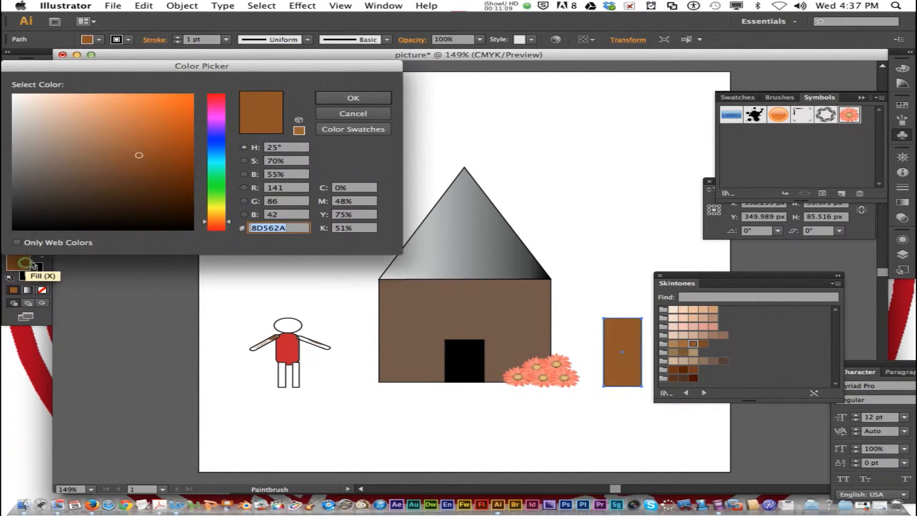
pyautogui.click(216, 179)
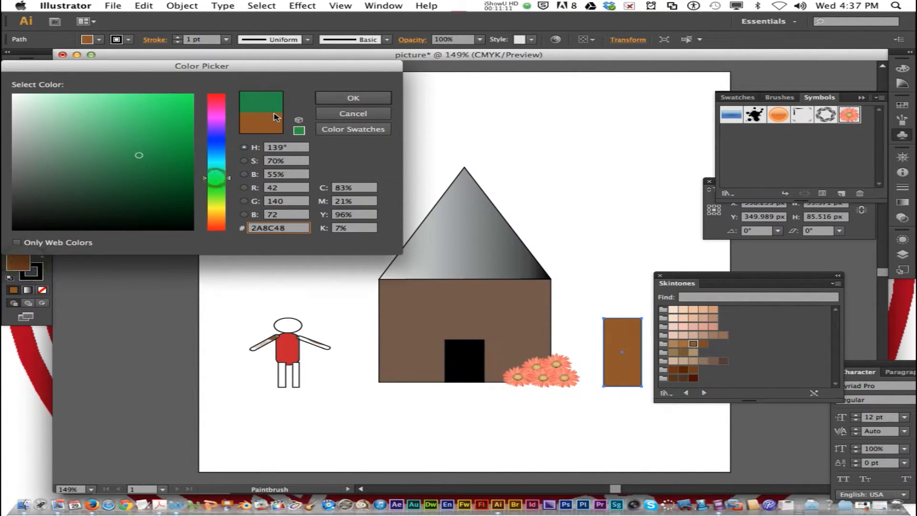
pyautogui.click(346, 97)
pyautogui.press('super+z')
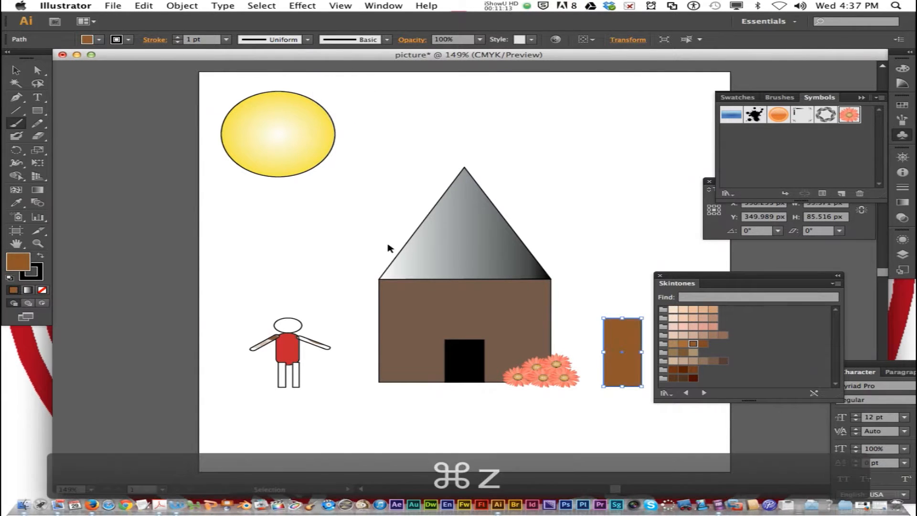
# With nothing selected, set the fill to a medium green and paint a closed, cloud-shaped black treetop outline above the trunk with the Paintbrush.
pyautogui.click(616, 240)
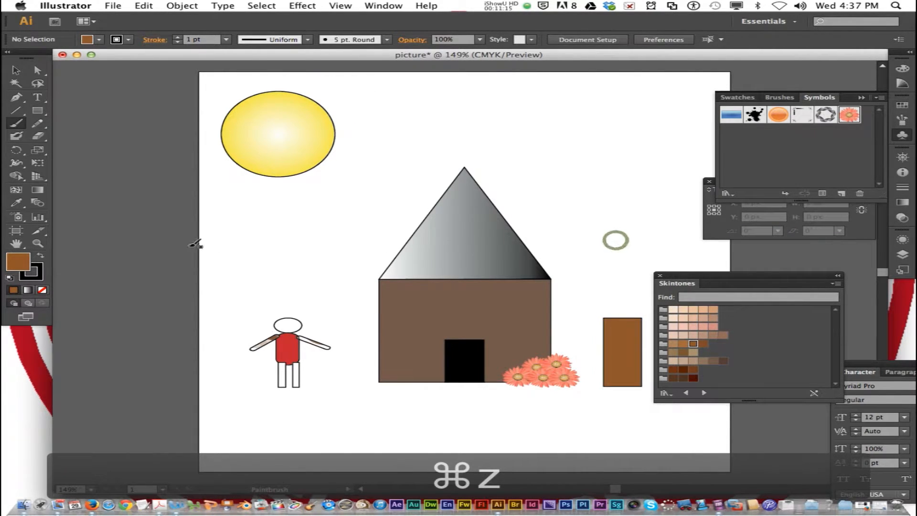
pyautogui.doubleClick(22, 266)
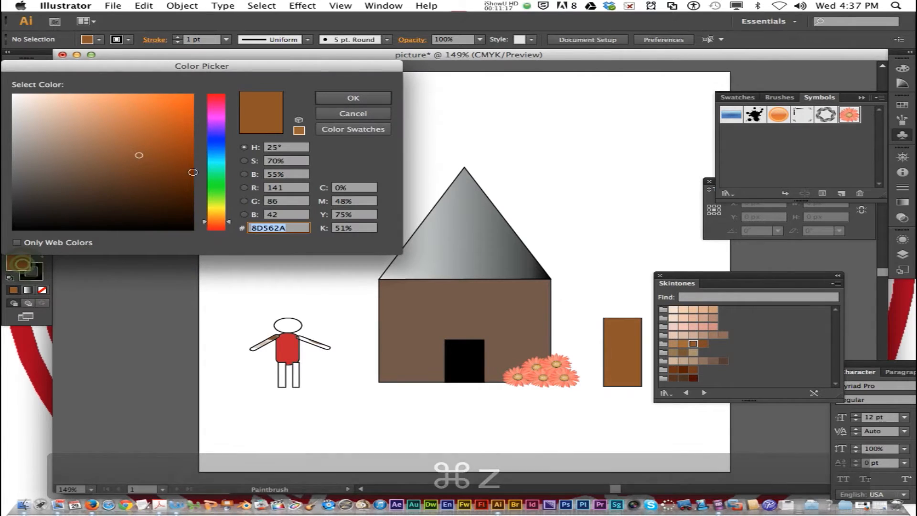
pyautogui.click(218, 188)
pyautogui.click(160, 117)
pyautogui.click(370, 98)
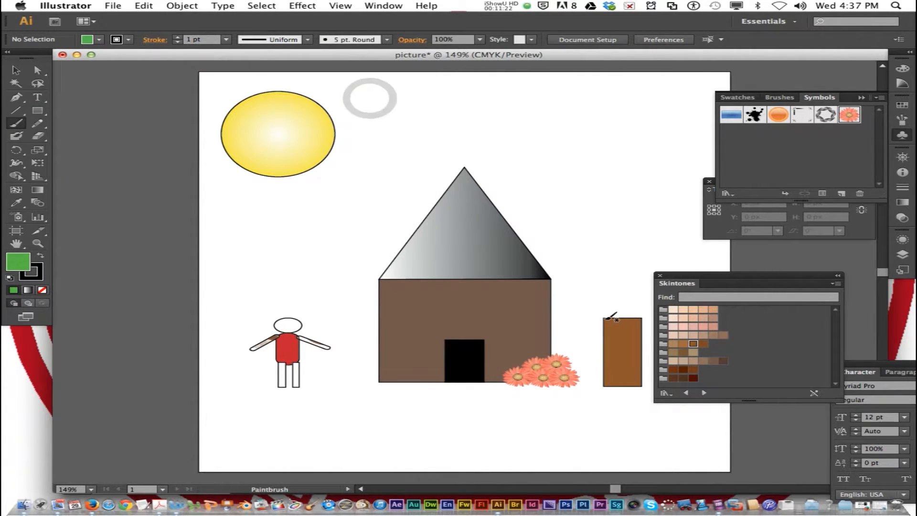
pyautogui.moveTo(601, 319)
pyautogui.mouseDown()
pyautogui.moveTo(575, 320)
pyautogui.moveTo(562, 304)
pyautogui.moveTo(577, 286)
pyautogui.moveTo(551, 252)
pyautogui.moveTo(575, 234)
pyautogui.mouseUp()
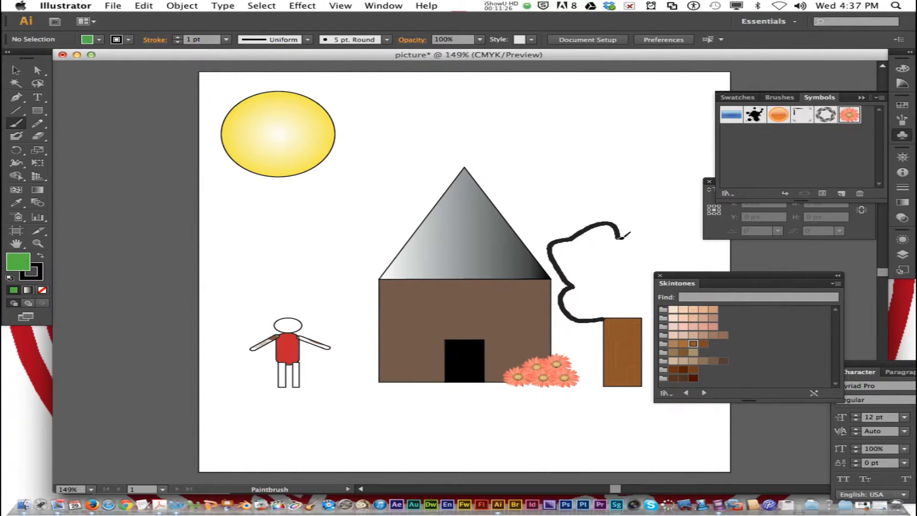
pyautogui.moveTo(630, 231); pyautogui.dragTo(679, 237)
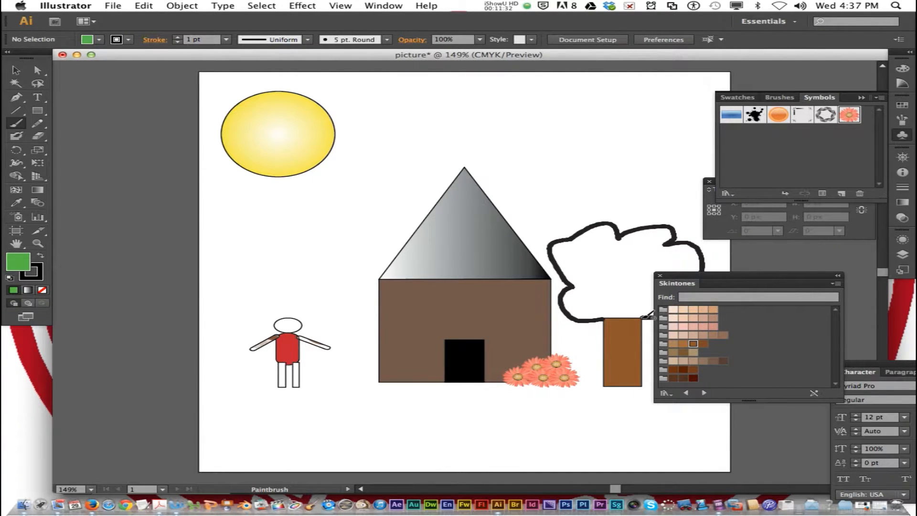
pyautogui.moveTo(649, 317); pyautogui.dragTo(651, 317)
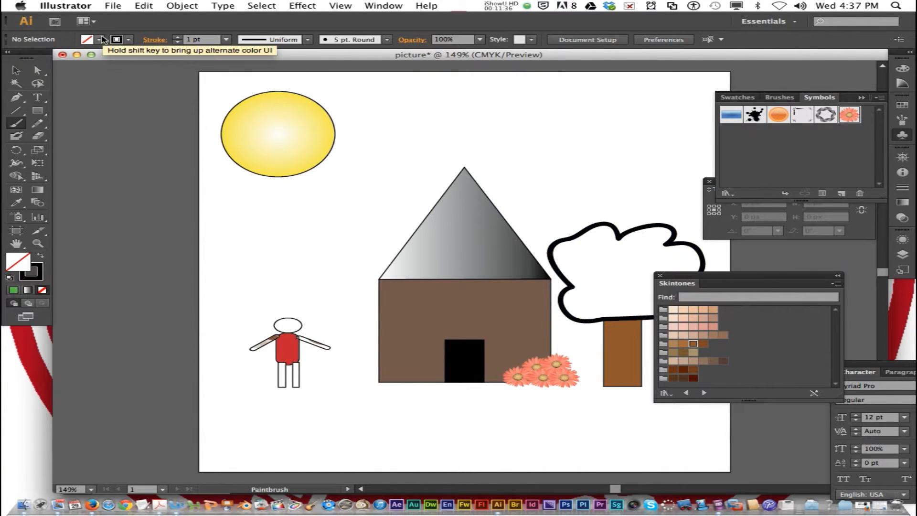
# Fill the treetop outline with the last used green (C 67.54, M 0, Y 100, K 0).
pyautogui.click(903, 69)
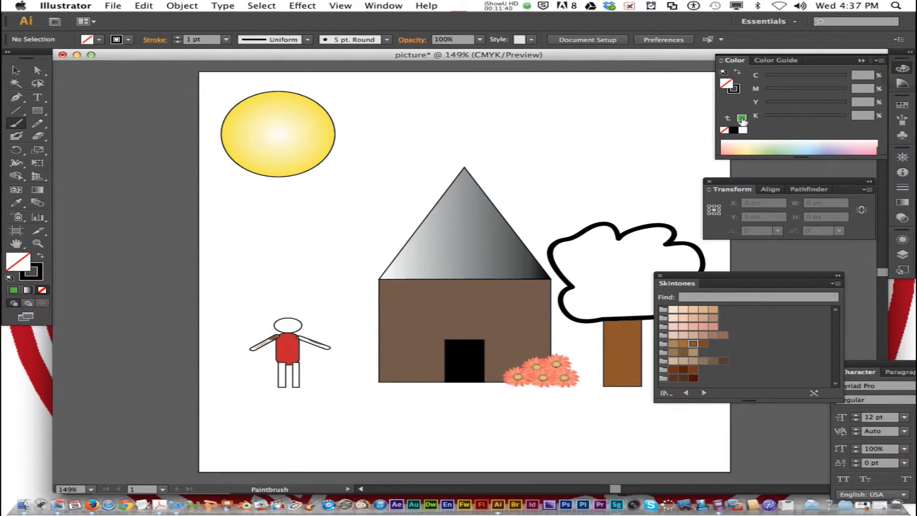
pyautogui.click(742, 119)
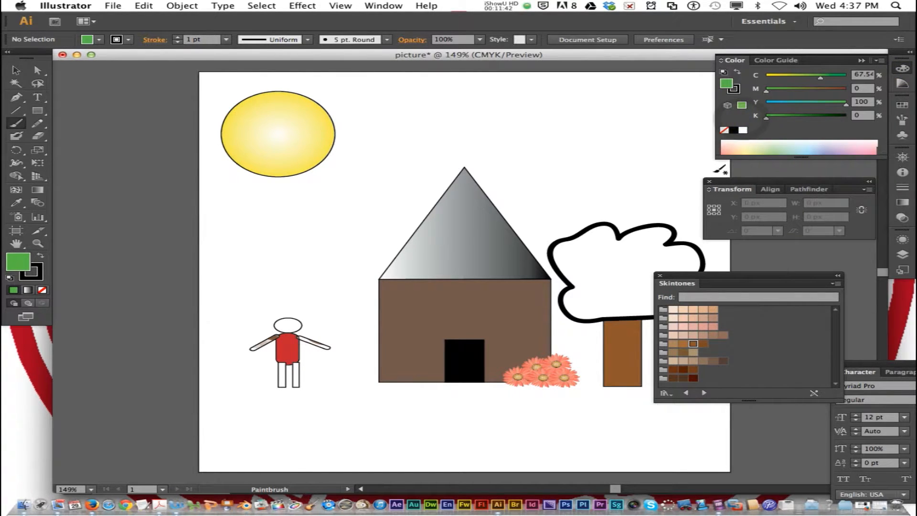
pyautogui.moveTo(731, 87); pyautogui.dragTo(617, 232)
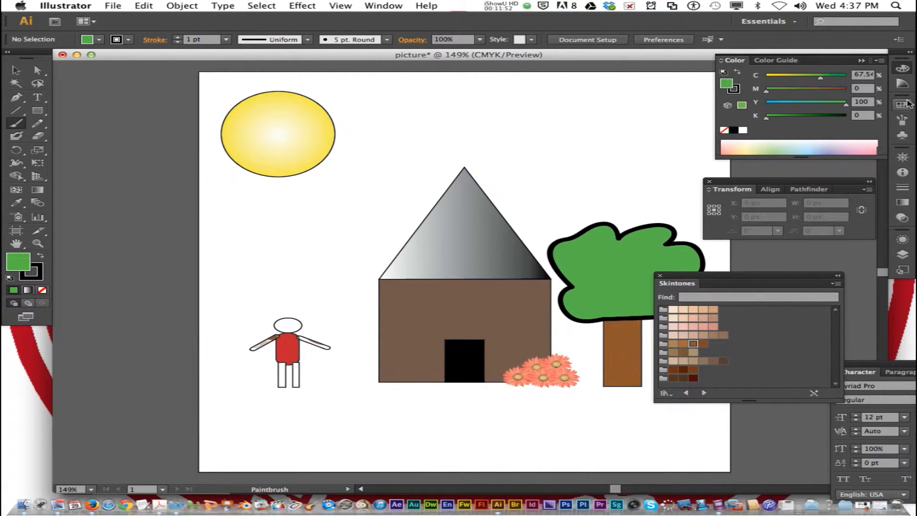
pyautogui.click(903, 157)
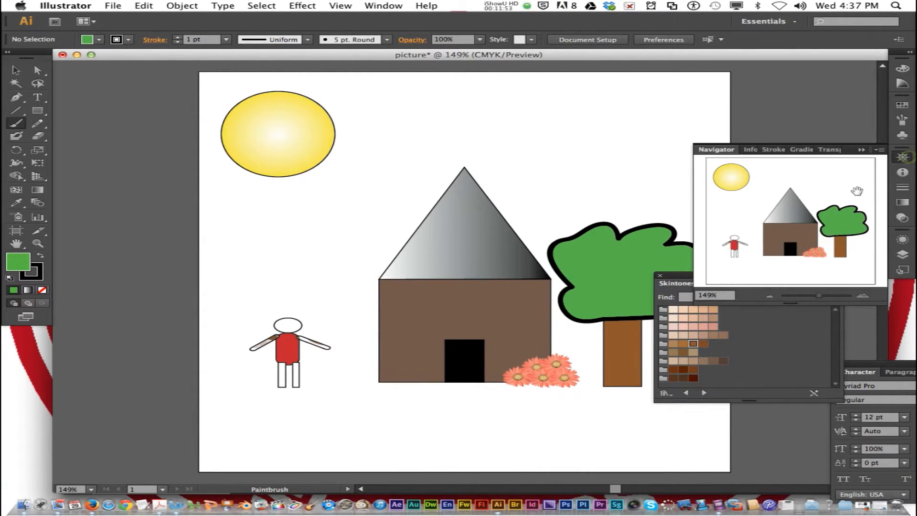
pyautogui.click(765, 296)
pyautogui.click(864, 296)
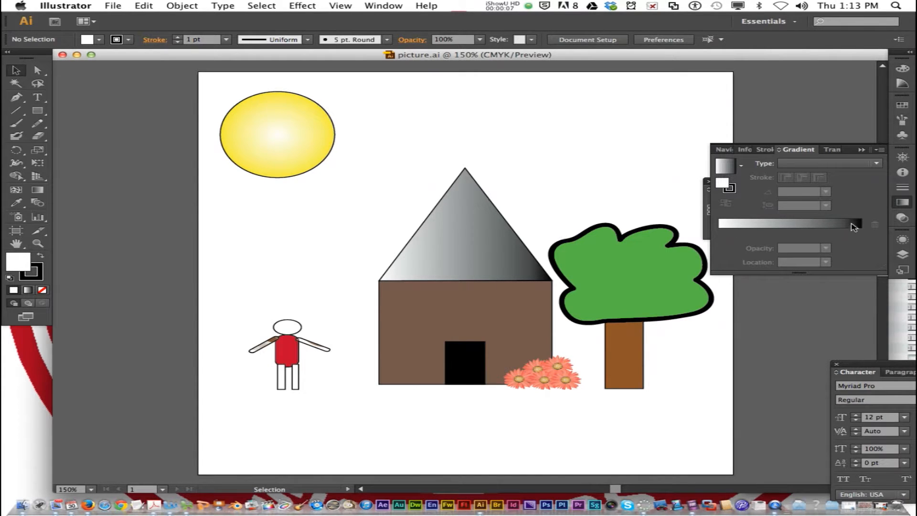
# Draw a closed freehand hair shape around the top of the person's head with the Pencil tool.
pyautogui.click(903, 157)
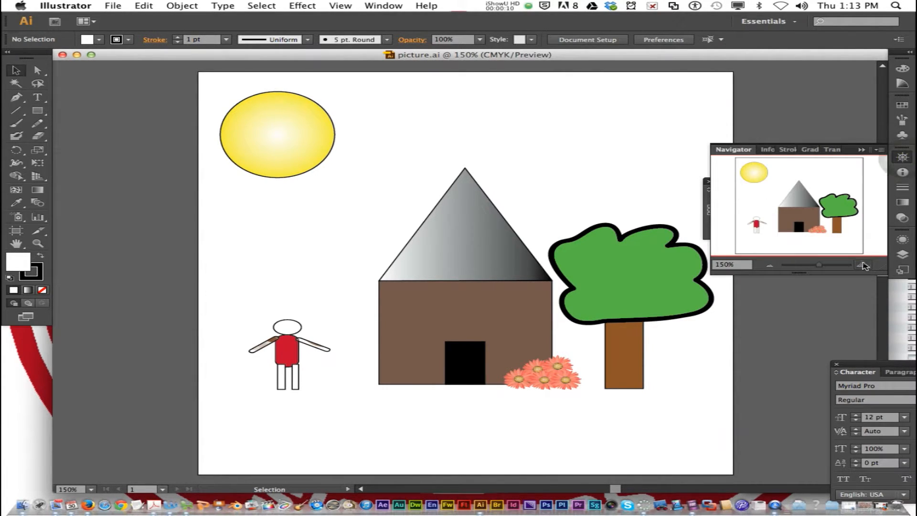
pyautogui.click(863, 265)
pyautogui.click(863, 266)
pyautogui.click(863, 266)
pyautogui.moveTo(798, 211); pyautogui.dragTo(765, 219)
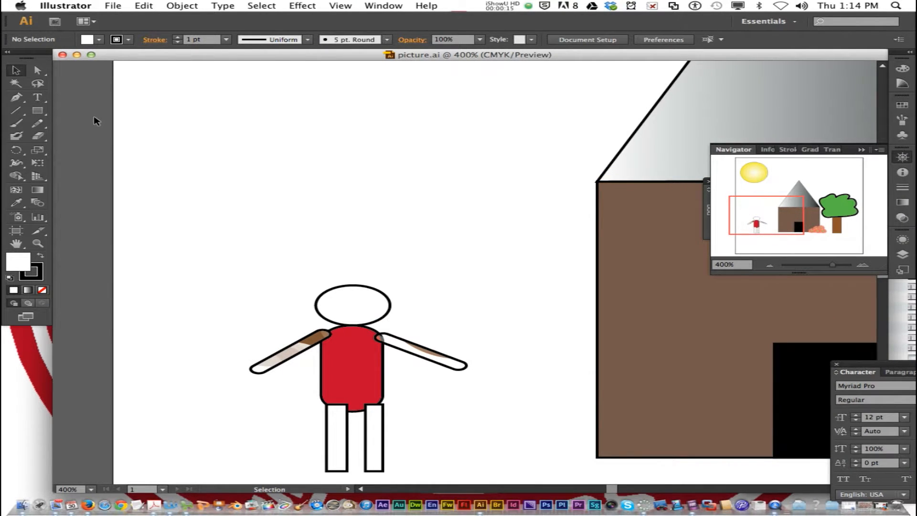
pyautogui.click(39, 125)
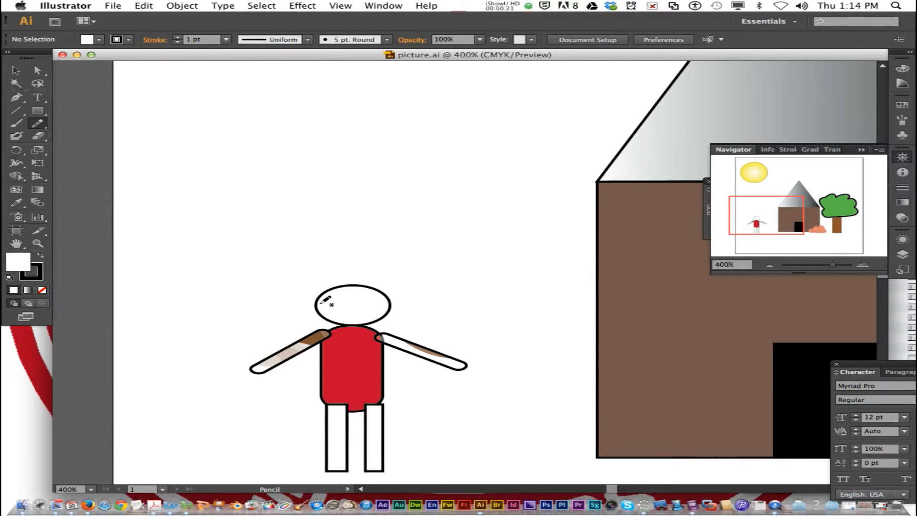
pyautogui.moveTo(322, 300)
pyautogui.mouseDown()
pyautogui.moveTo(310, 304)
pyautogui.moveTo(316, 295)
pyautogui.mouseUp()
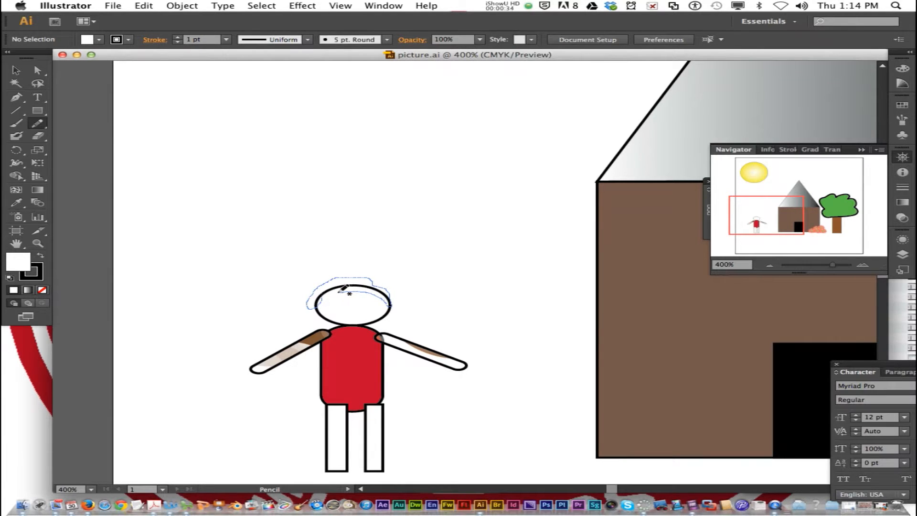
pyautogui.moveTo(348, 289); pyautogui.dragTo(347, 289)
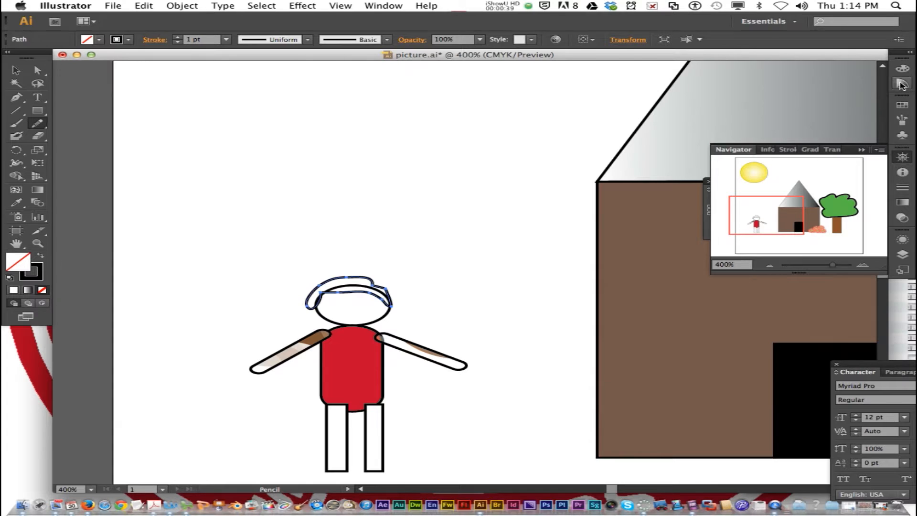
# Fill the hair shape with a bright yellow web colour.
pyautogui.doubleClick(24, 267)
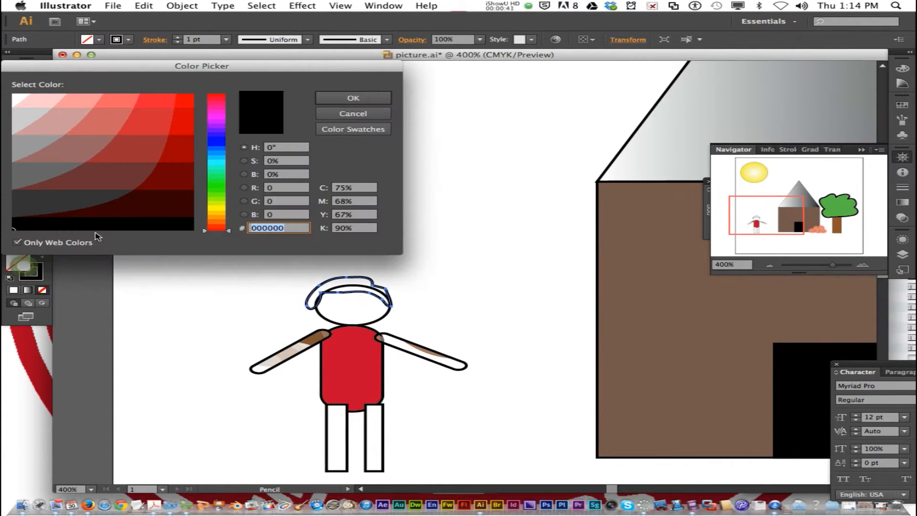
pyautogui.click(217, 207)
pyautogui.click(164, 120)
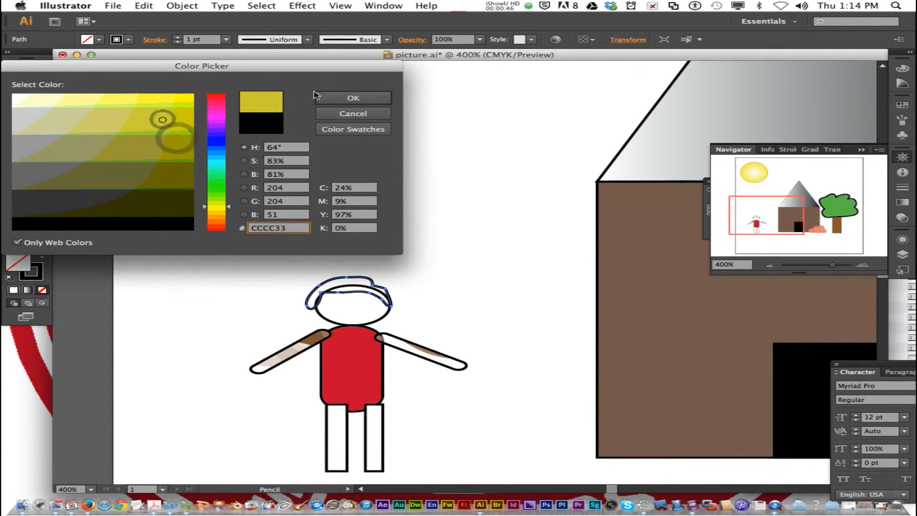
pyautogui.click(155, 98)
pyautogui.click(343, 98)
pyautogui.click(343, 98)
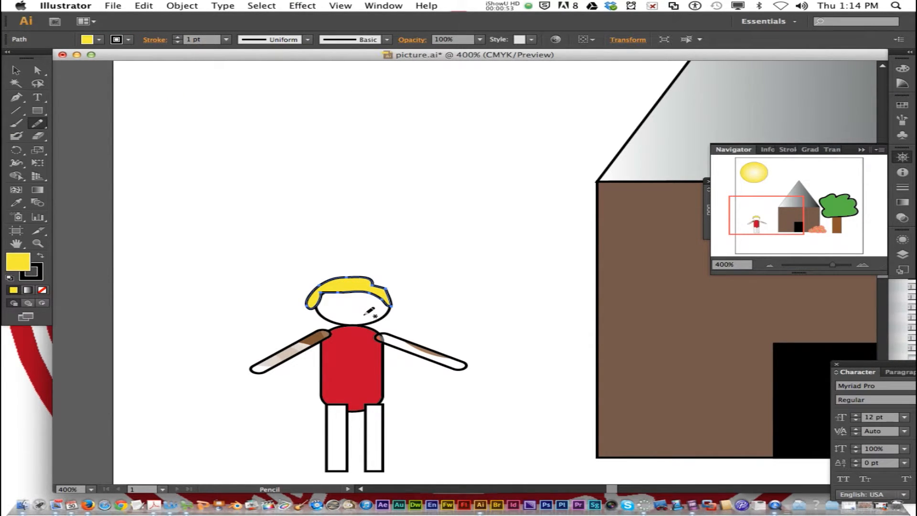
# Bring the person's head ellipse to the front so that it sits over the hair.
pyautogui.click(17, 70)
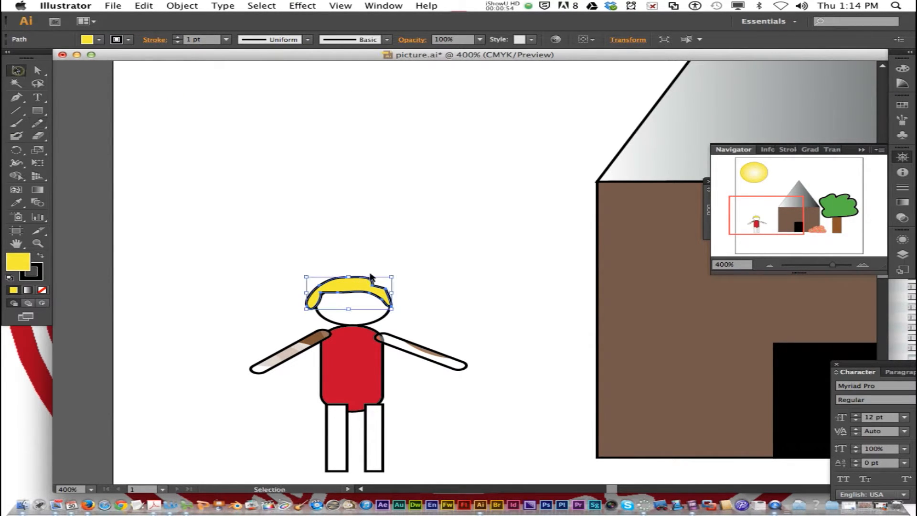
pyautogui.click(382, 316)
pyautogui.click(171, 6)
pyautogui.moveTo(187, 26)
pyautogui.click(356, 30)
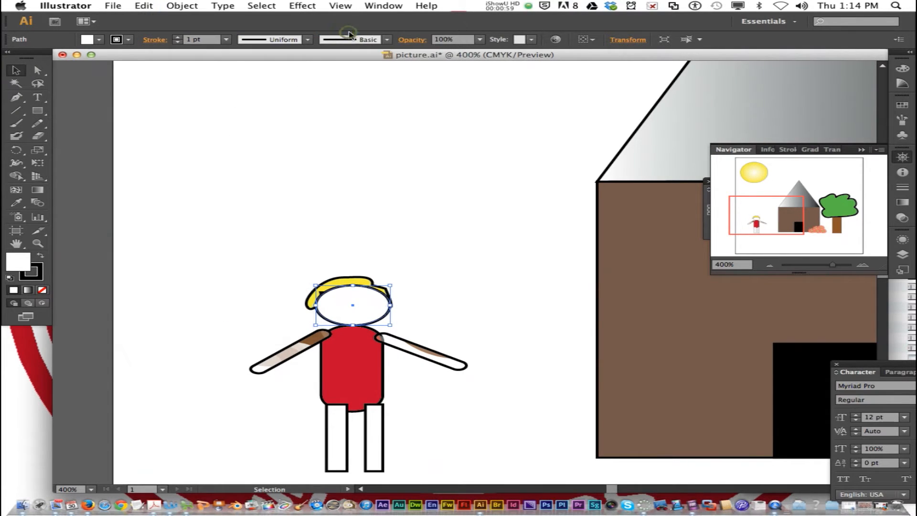
pyautogui.click(381, 271)
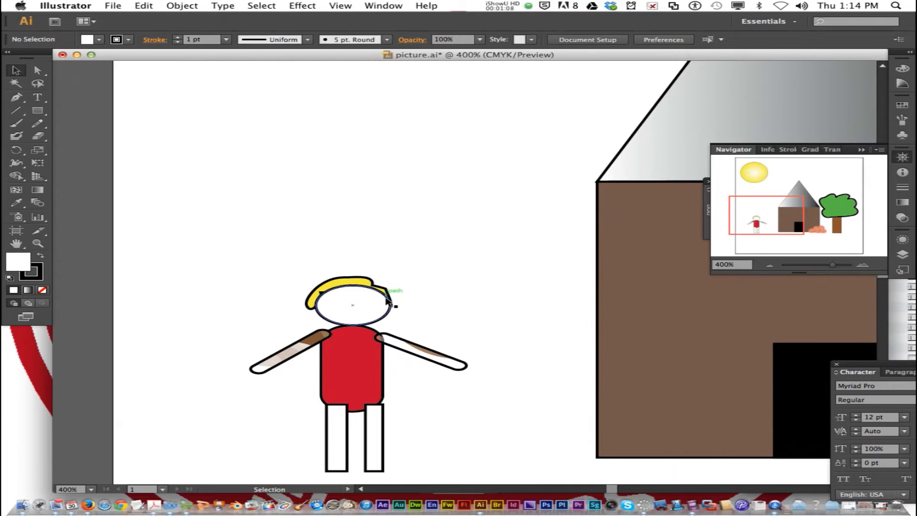
# Examine the stacking order of the objects in Layer 1, briefly hiding and showing the head and hair paths.
pyautogui.click(902, 256)
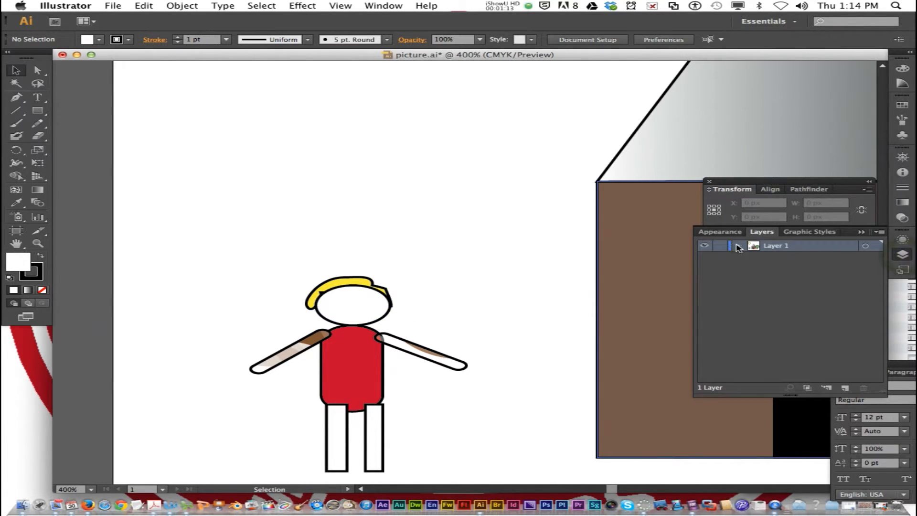
pyautogui.click(739, 246)
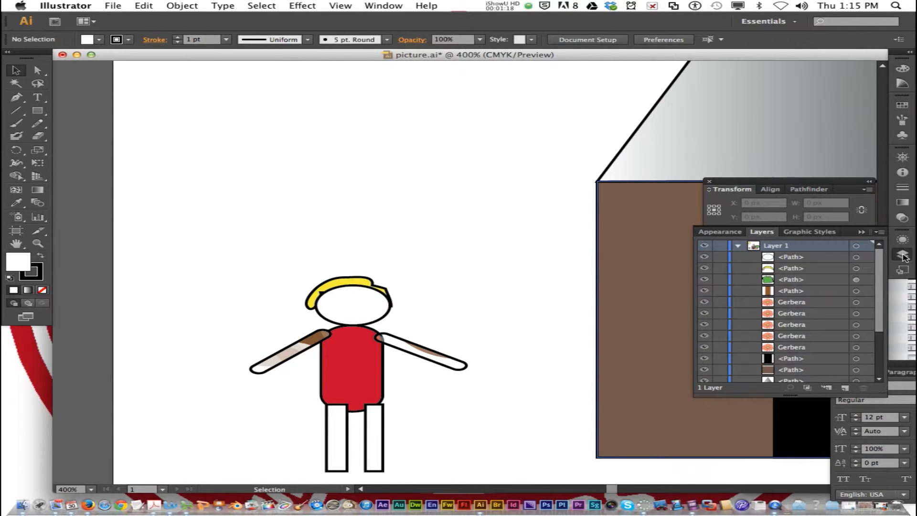
pyautogui.click(705, 257)
pyautogui.click(705, 257)
pyautogui.click(705, 268)
pyautogui.click(706, 269)
pyautogui.click(825, 269)
pyautogui.moveTo(825, 271)
pyautogui.mouseDown()
pyautogui.moveTo(824, 254)
pyautogui.moveTo(823, 271)
pyautogui.mouseUp()
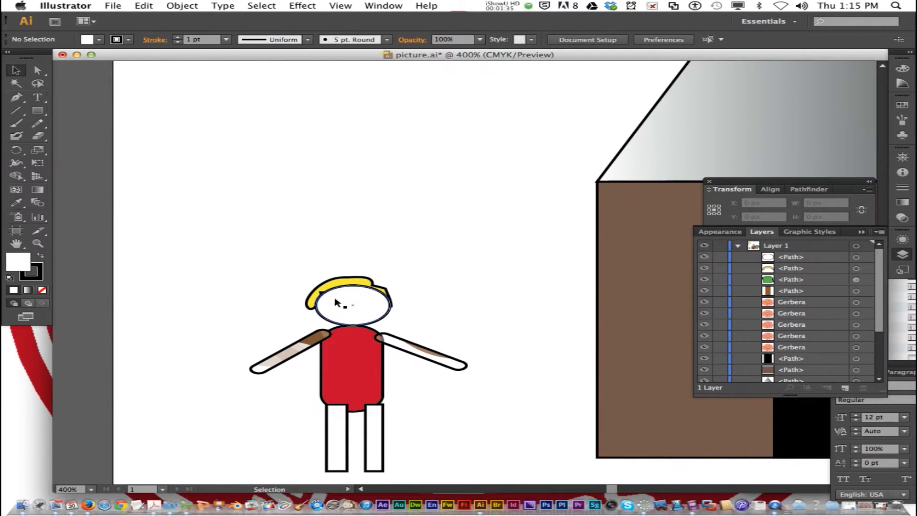
# Bring the yellow hair shape to the front so that it sits over the person's head.
pyautogui.click(353, 280)
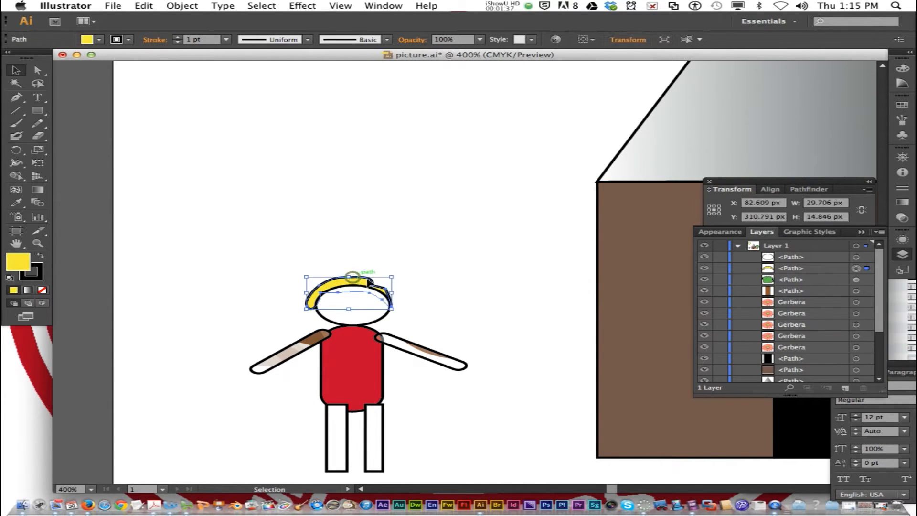
pyautogui.click(199, 5)
pyautogui.moveTo(201, 29)
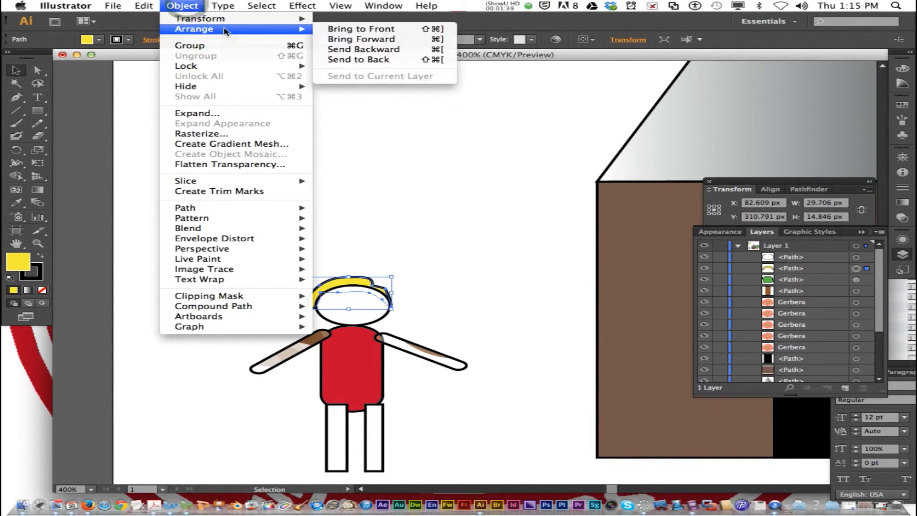
pyautogui.click(328, 30)
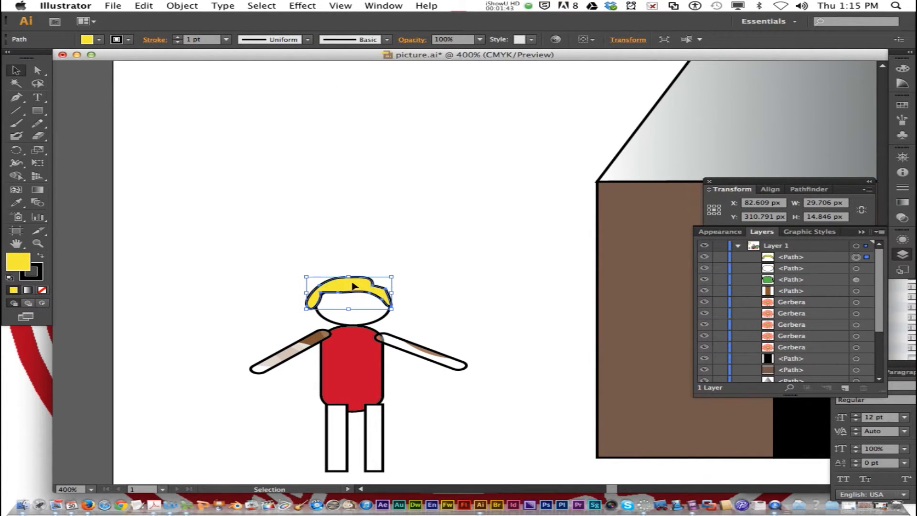
pyautogui.click(432, 311)
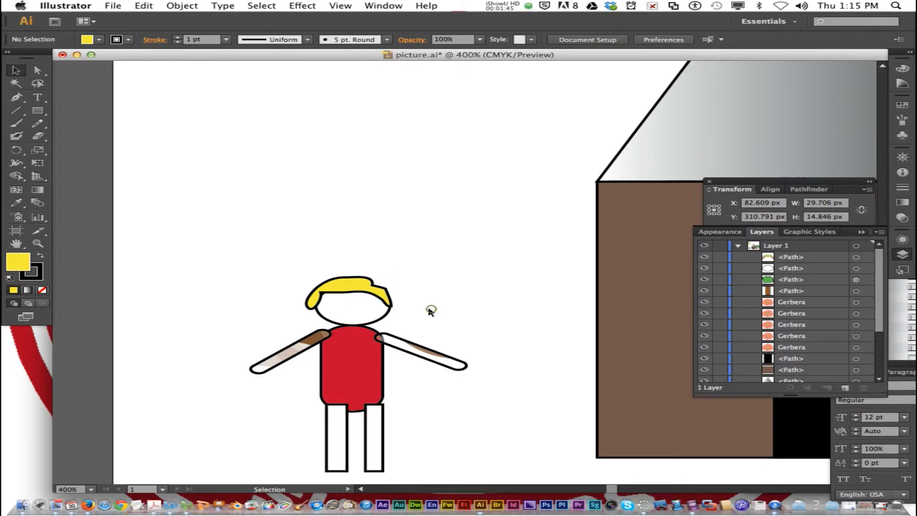
# Bring the person's red torso to the front so that it covers the tops of the arms and legs.
pyautogui.click(383, 359)
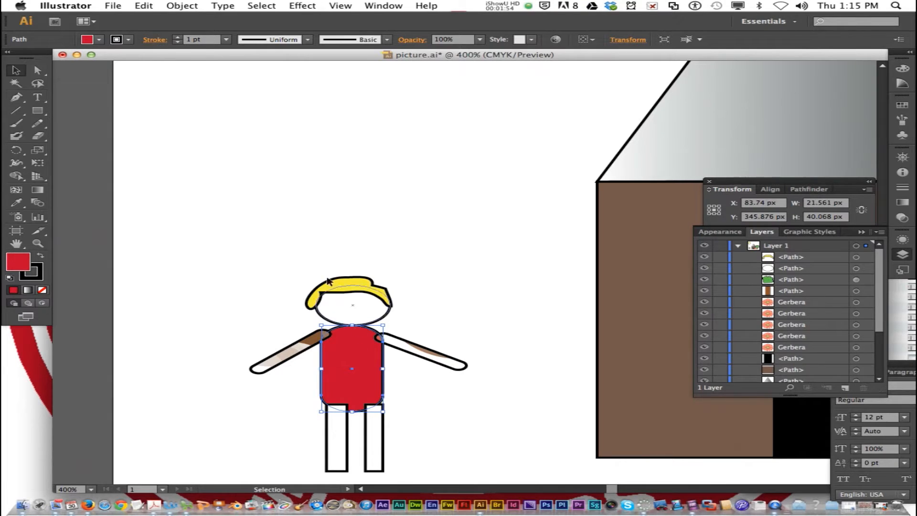
pyautogui.click(182, 6)
pyautogui.moveTo(207, 31)
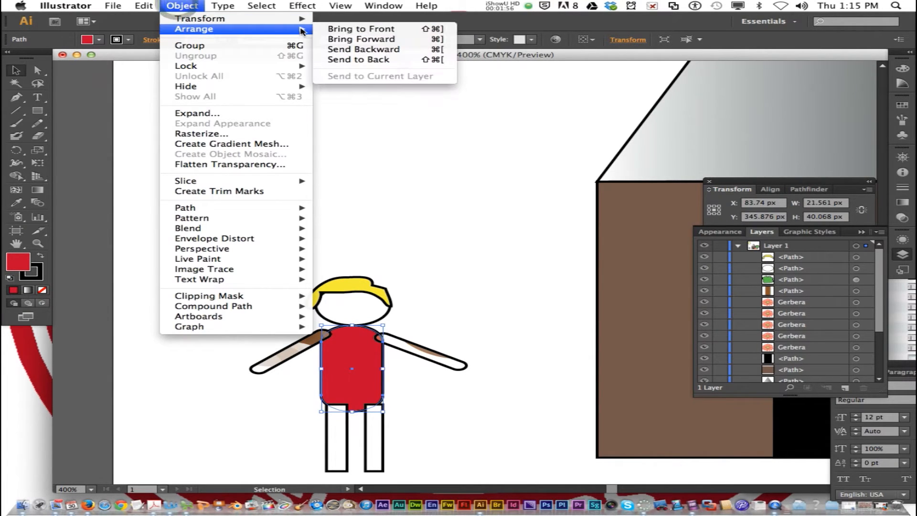
pyautogui.click(371, 31)
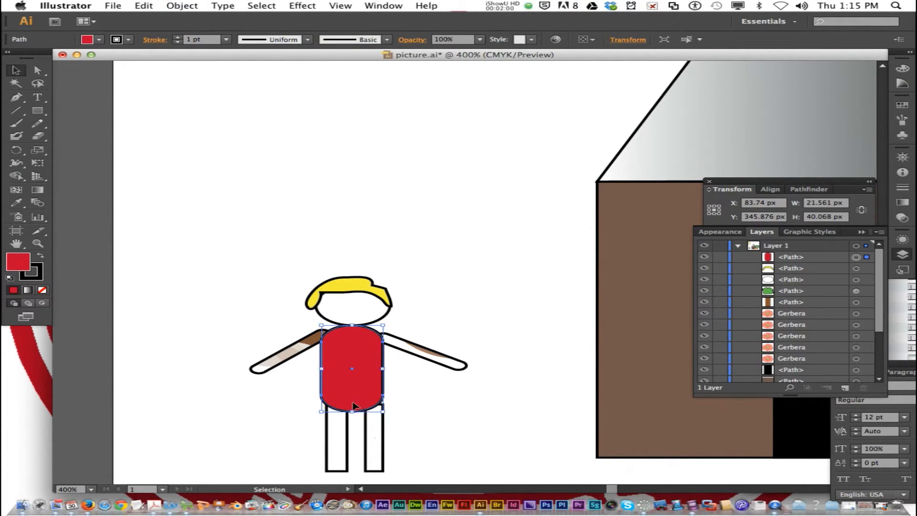
pyautogui.click(418, 400)
# Smooth the jagged edge of the yellow hair outline with the Smooth tool.
pyautogui.click(385, 288)
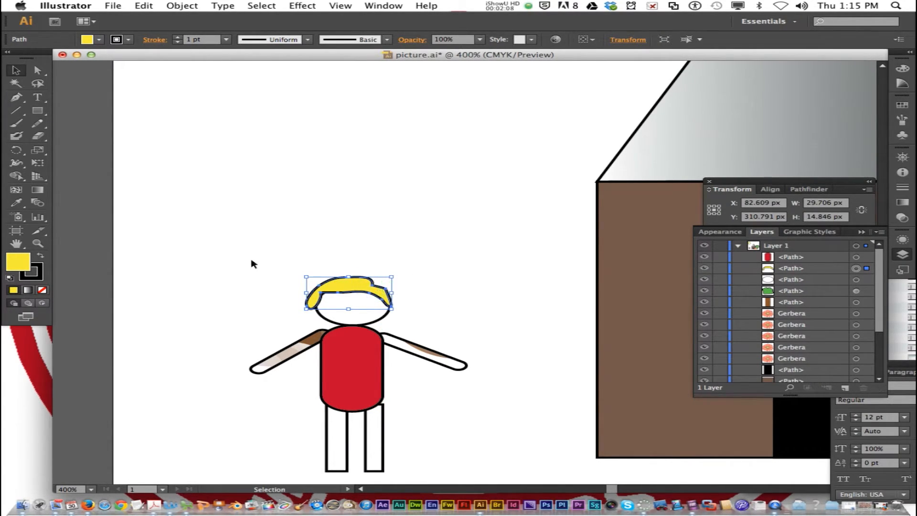
pyautogui.click(35, 125)
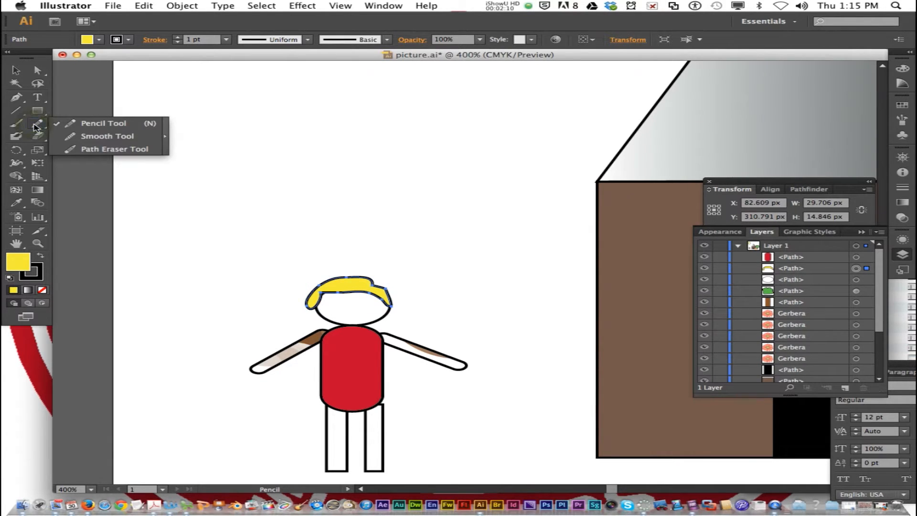
pyautogui.click(106, 136)
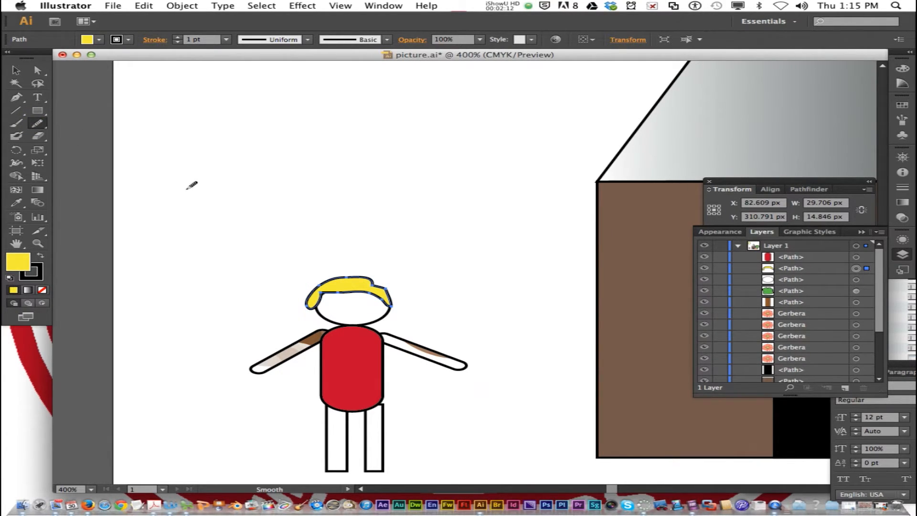
pyautogui.moveTo(377, 287)
pyautogui.mouseDown()
pyautogui.moveTo(395, 300)
pyautogui.moveTo(372, 278)
pyautogui.moveTo(339, 277)
pyautogui.moveTo(330, 280)
pyautogui.moveTo(353, 287)
pyautogui.moveTo(330, 285)
pyautogui.moveTo(356, 294)
pyautogui.moveTo(319, 302)
pyautogui.moveTo(383, 289)
pyautogui.mouseUp()
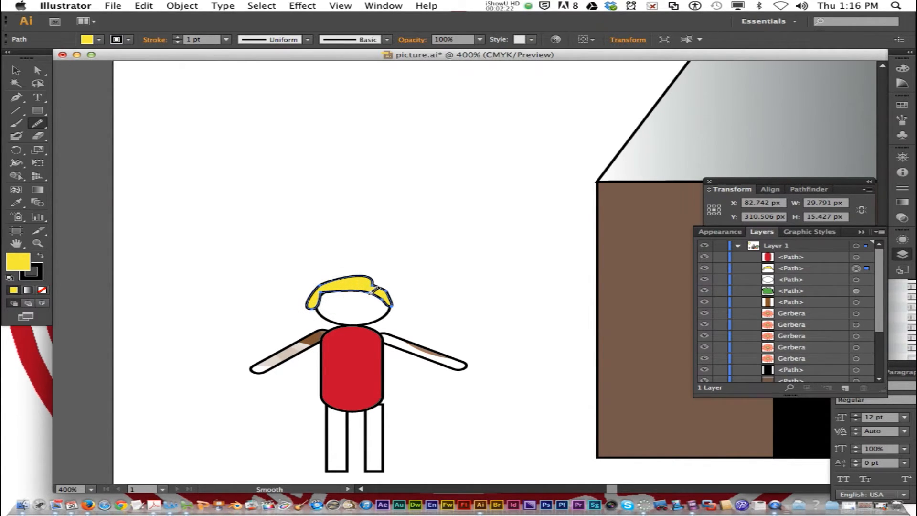
pyautogui.click(391, 256)
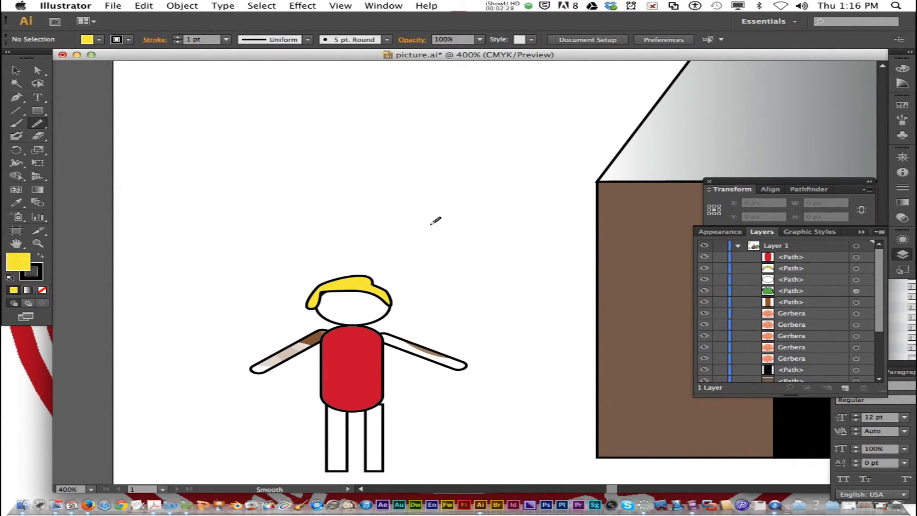
# Delete the house's triangular gradient roof.
pyautogui.scroll(2, 597, 237)
pyautogui.click(903, 158)
pyautogui.click(769, 265)
pyautogui.click(769, 264)
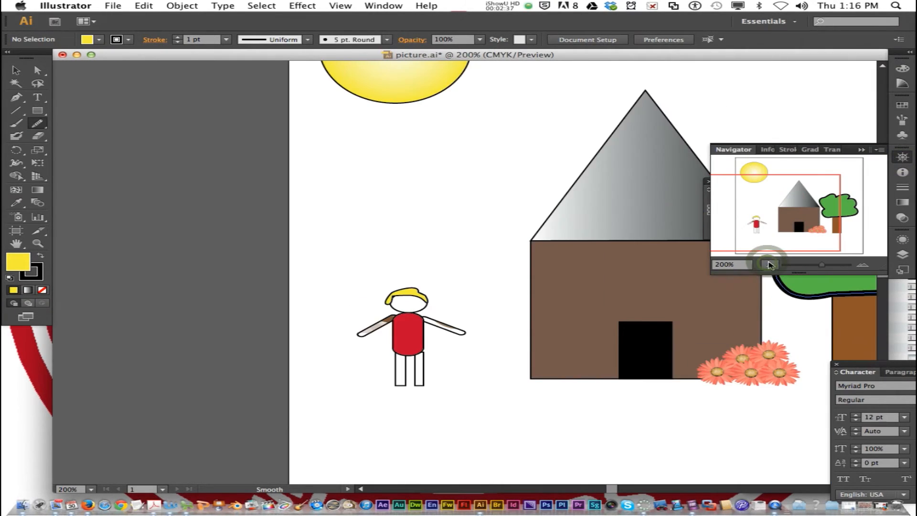
pyautogui.click(769, 265)
pyautogui.click(630, 172)
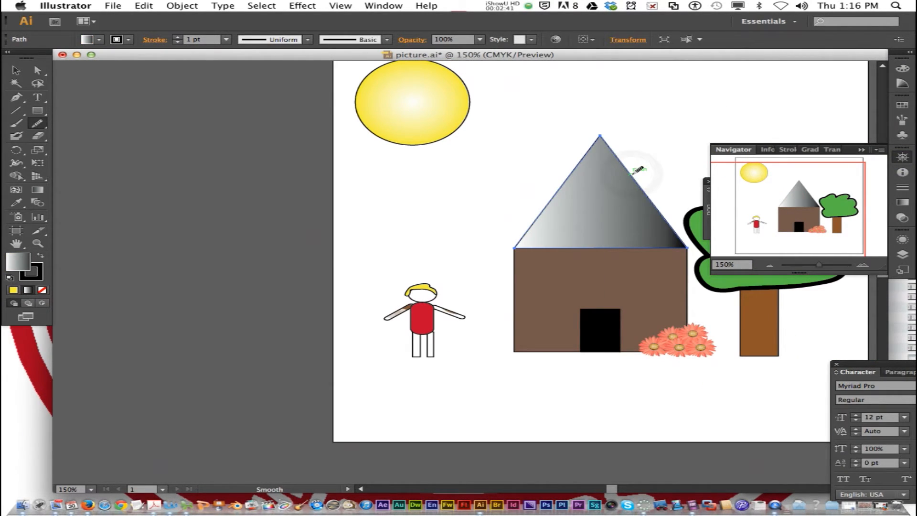
pyautogui.press('Delete')
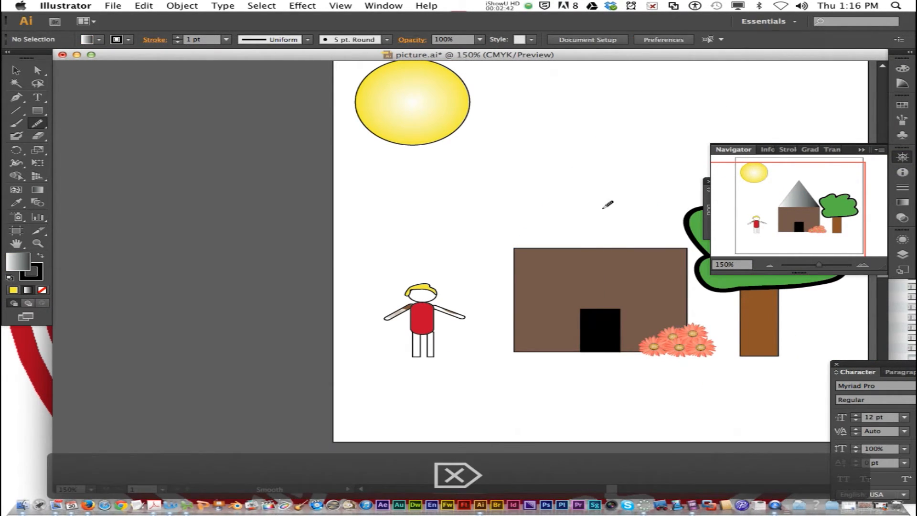
# Draw a closed freehand roof outline above the brown house wall with the Pencil tool.
pyautogui.click(43, 129)
pyautogui.click(82, 116)
pyautogui.moveTo(526, 232)
pyautogui.mouseDown()
pyautogui.moveTo(589, 156)
pyautogui.moveTo(615, 173)
pyautogui.mouseUp()
pyautogui.moveTo(689, 247); pyautogui.dragTo(689, 247)
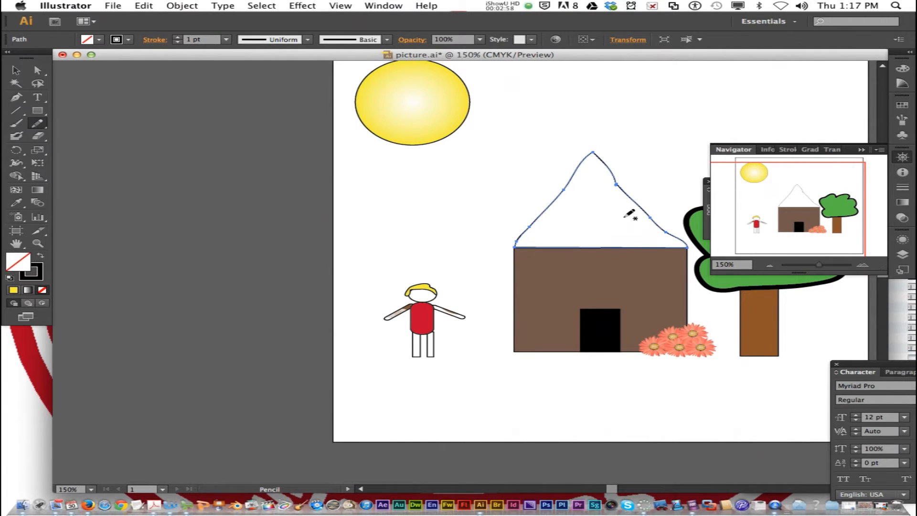
# Fill the freehand roof with the white-to-black linear gradient and redraw its right slope with the Pencil tool.
pyautogui.click(902, 202)
pyautogui.click(726, 167)
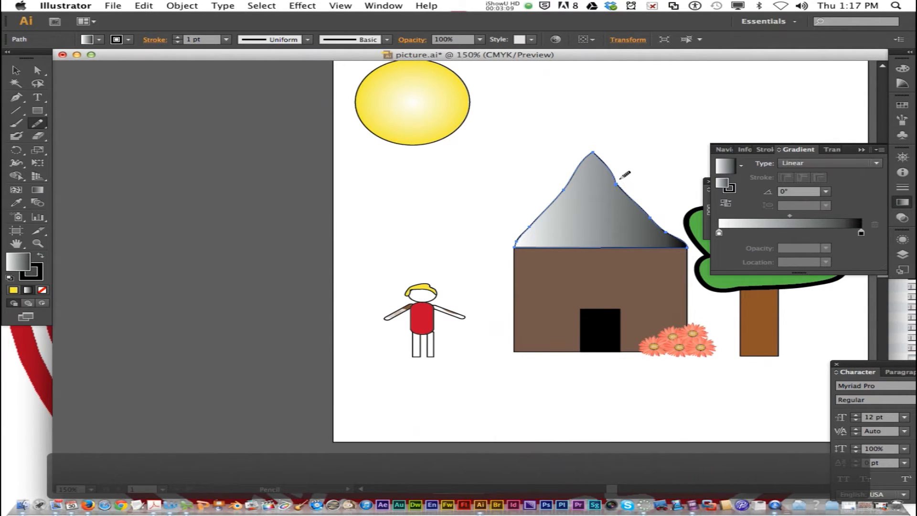
pyautogui.moveTo(643, 210)
pyautogui.mouseDown()
pyautogui.moveTo(666, 228)
pyautogui.moveTo(603, 158)
pyautogui.moveTo(528, 234)
pyautogui.moveTo(563, 228)
pyautogui.moveTo(518, 242)
pyautogui.moveTo(681, 238)
pyautogui.moveTo(604, 159)
pyautogui.mouseUp()
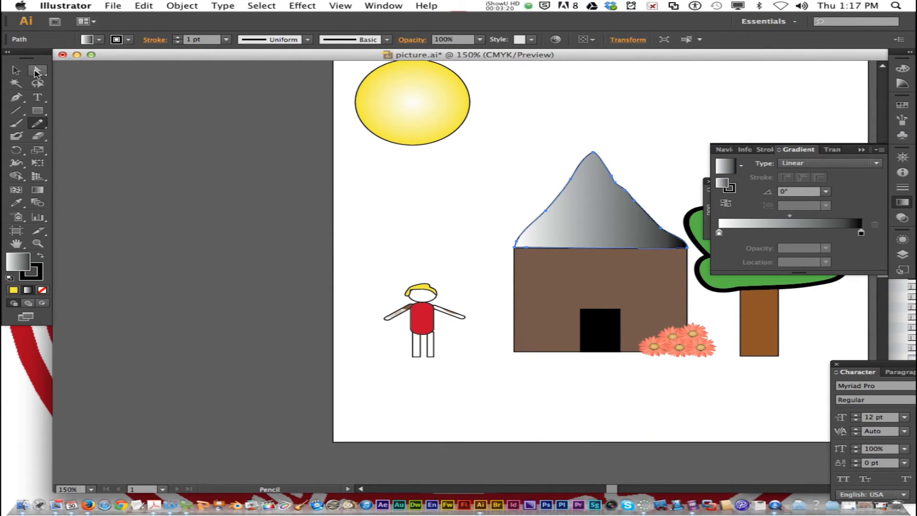
# Straighten the roof's right slope by deleting its intermediate anchor points with the Direct Selection tool.
pyautogui.click(36, 71)
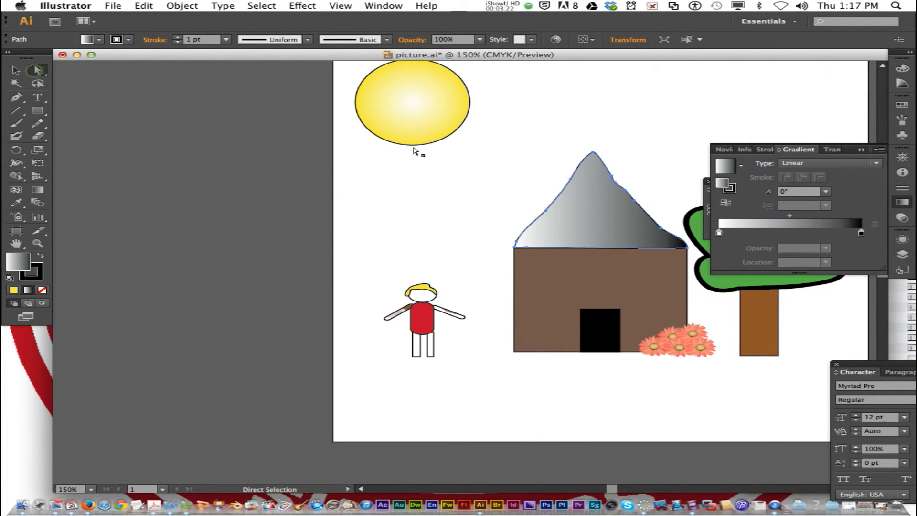
pyautogui.click(615, 182)
pyautogui.press('Delete')
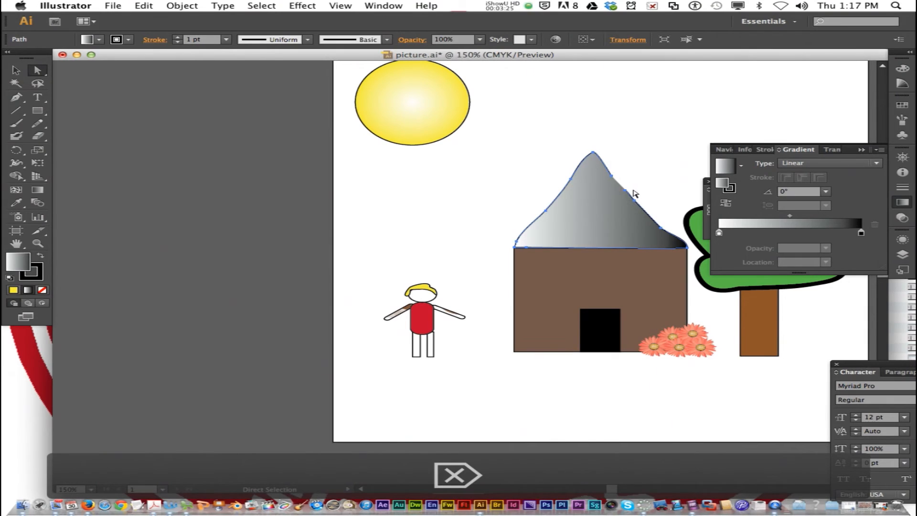
pyautogui.click(612, 177)
pyautogui.press('Delete')
pyautogui.click(635, 200)
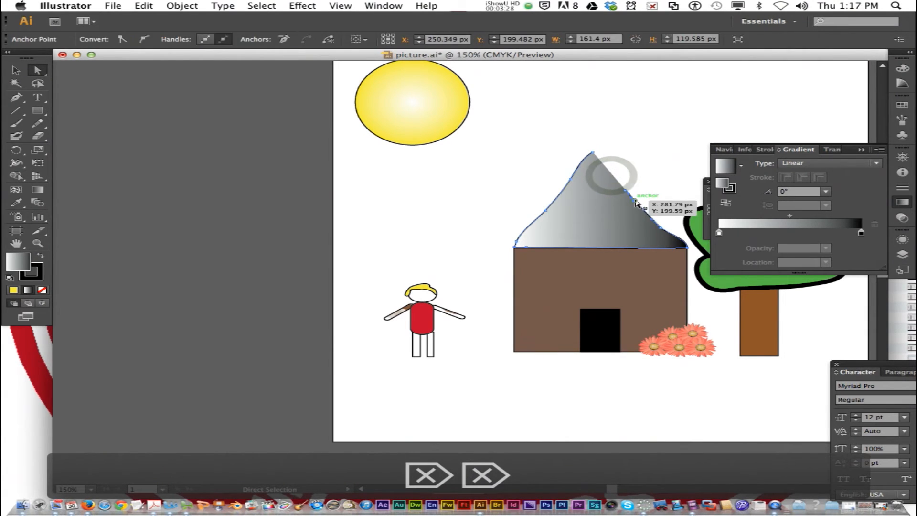
pyautogui.press('Delete')
pyautogui.click(661, 228)
pyautogui.press('Delete')
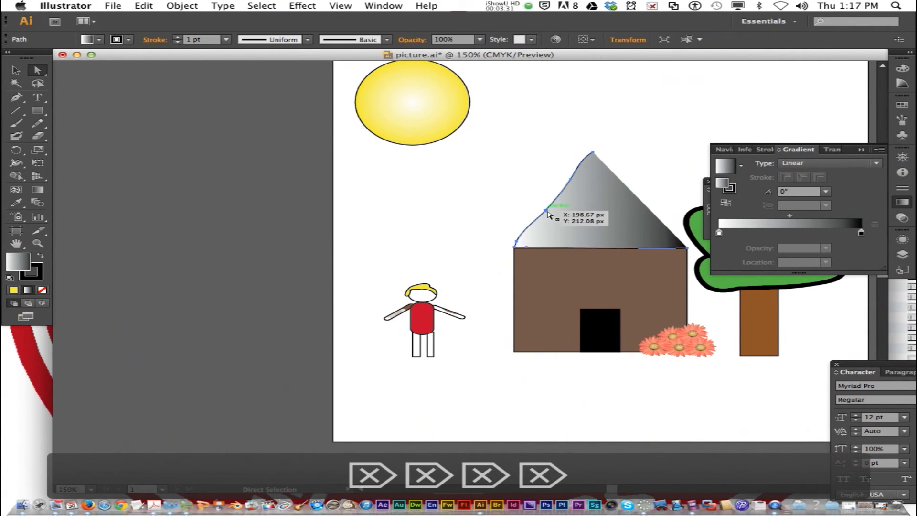
# Try to delete the middle anchor point on the roof's left slope, and undo the deletion.
pyautogui.click(547, 211)
pyautogui.press('Delete')
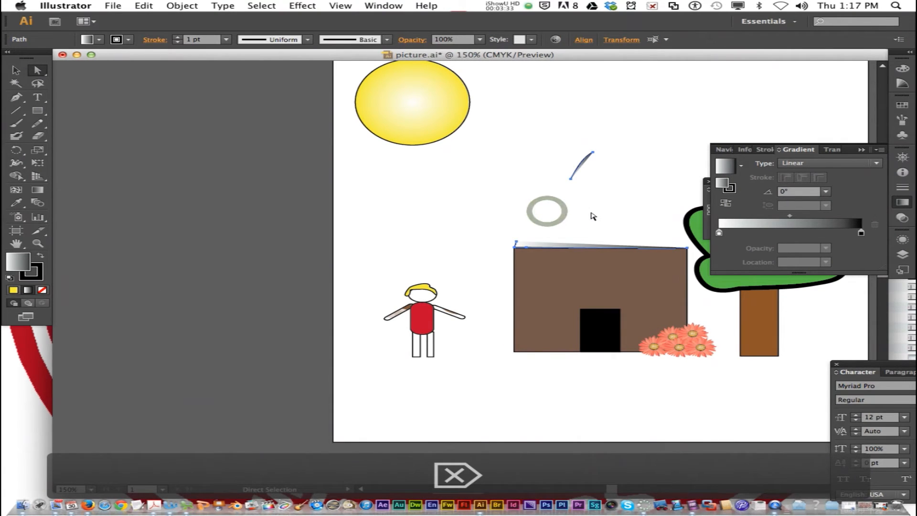
pyautogui.press('super+z')
pyautogui.click(633, 153)
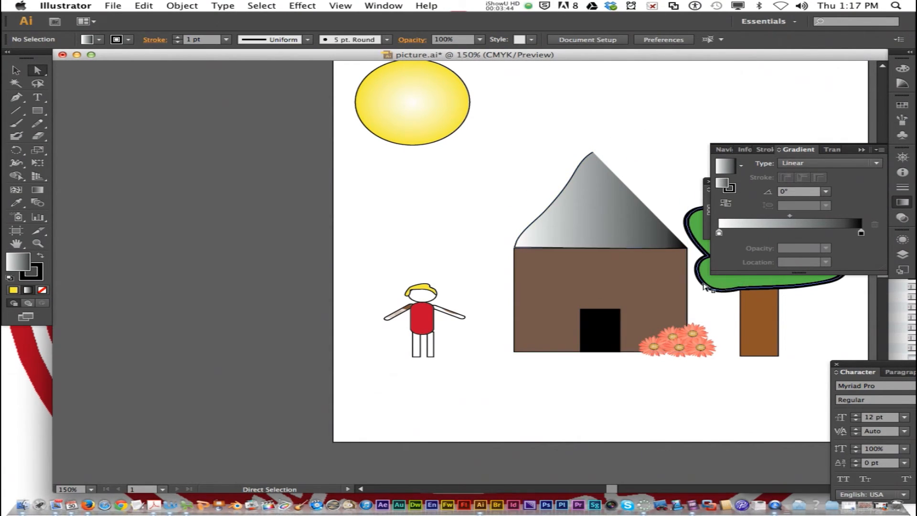
# Draw a closed freehand oval in the sky above the house with the Pencil tool and redraw its outline more evenly.
pyautogui.press('space')
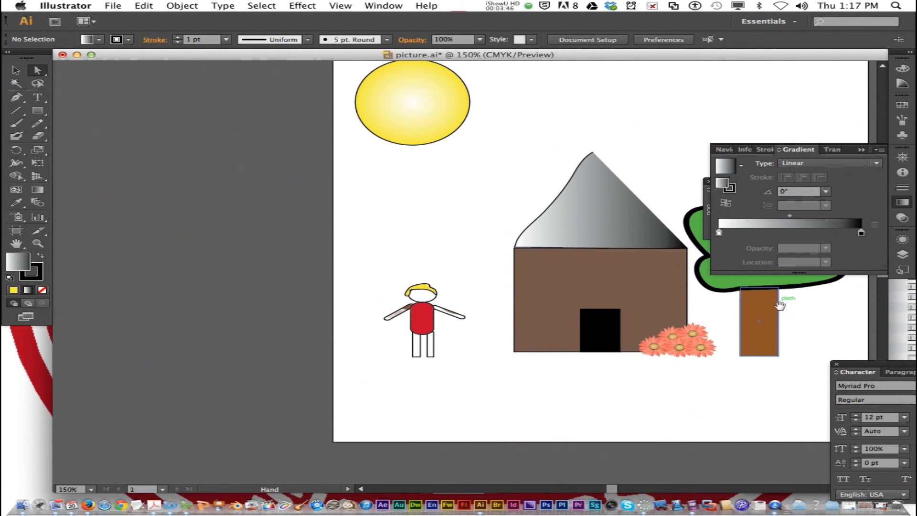
pyautogui.moveTo(780, 306); pyautogui.dragTo(494, 289)
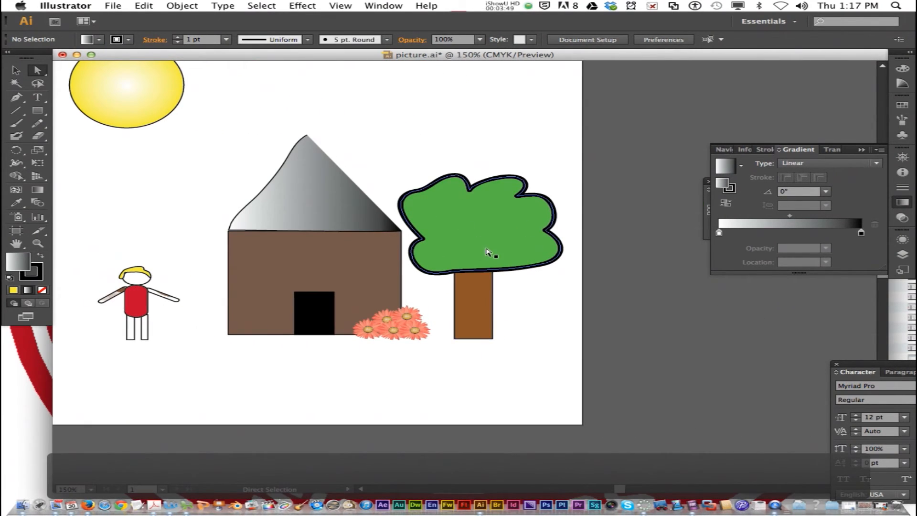
pyautogui.scroll(3, 487, 253)
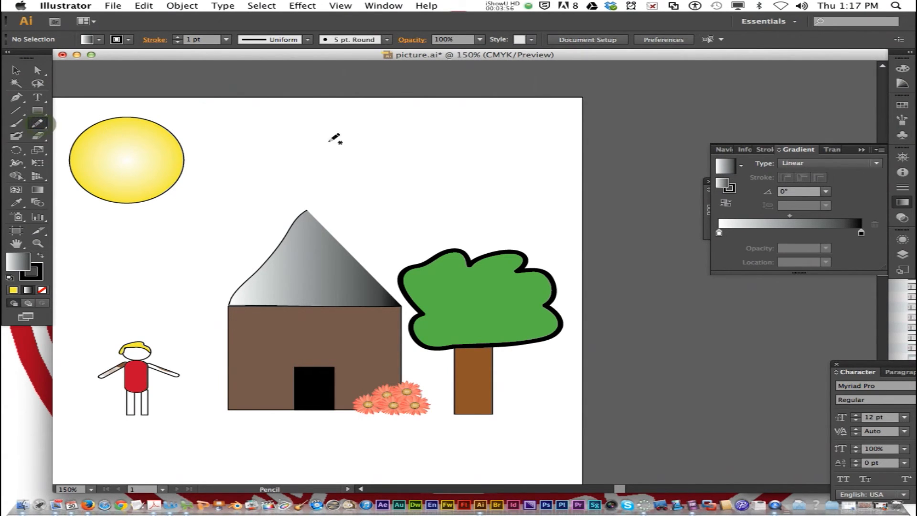
pyautogui.moveTo(353, 118)
pyautogui.mouseDown()
pyautogui.moveTo(322, 135)
pyautogui.moveTo(318, 166)
pyautogui.moveTo(339, 185)
pyautogui.moveTo(381, 190)
pyautogui.mouseUp()
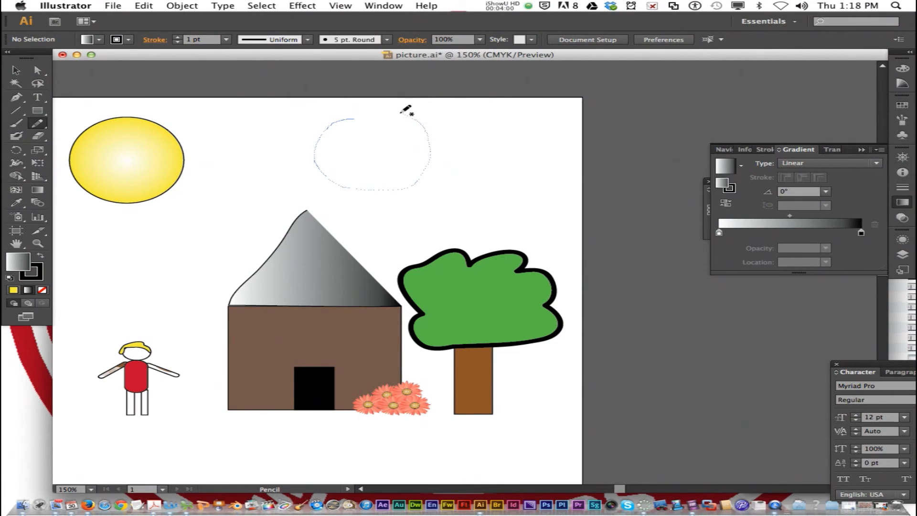
pyautogui.moveTo(376, 109); pyautogui.dragTo(376, 108)
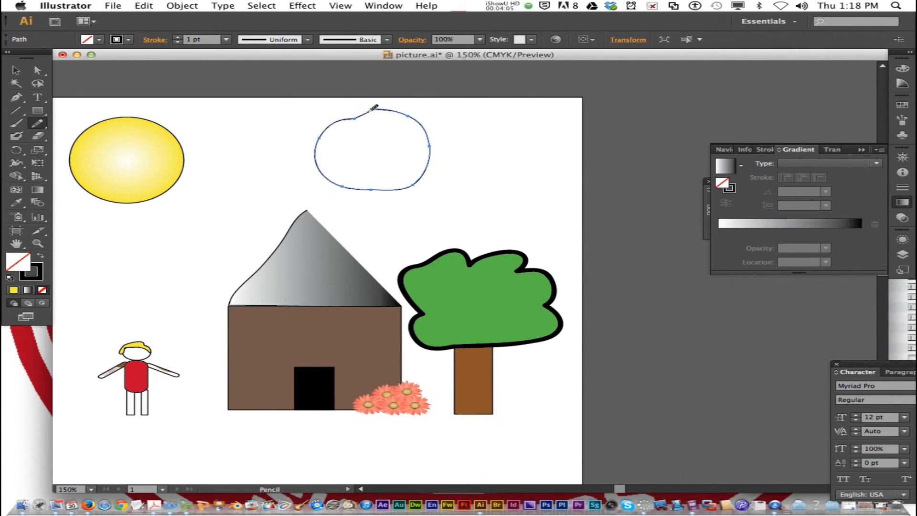
pyautogui.moveTo(339, 122)
pyautogui.mouseDown()
pyautogui.moveTo(401, 107)
pyautogui.moveTo(411, 115)
pyautogui.moveTo(402, 114)
pyautogui.moveTo(426, 133)
pyautogui.moveTo(432, 154)
pyautogui.moveTo(405, 191)
pyautogui.moveTo(382, 195)
pyautogui.moveTo(401, 194)
pyautogui.moveTo(337, 181)
pyautogui.moveTo(346, 182)
pyautogui.moveTo(318, 158)
pyautogui.moveTo(326, 113)
pyautogui.moveTo(330, 132)
pyautogui.moveTo(375, 106)
pyautogui.moveTo(405, 117)
pyautogui.moveTo(350, 124)
pyautogui.moveTo(406, 115)
pyautogui.mouseUp()
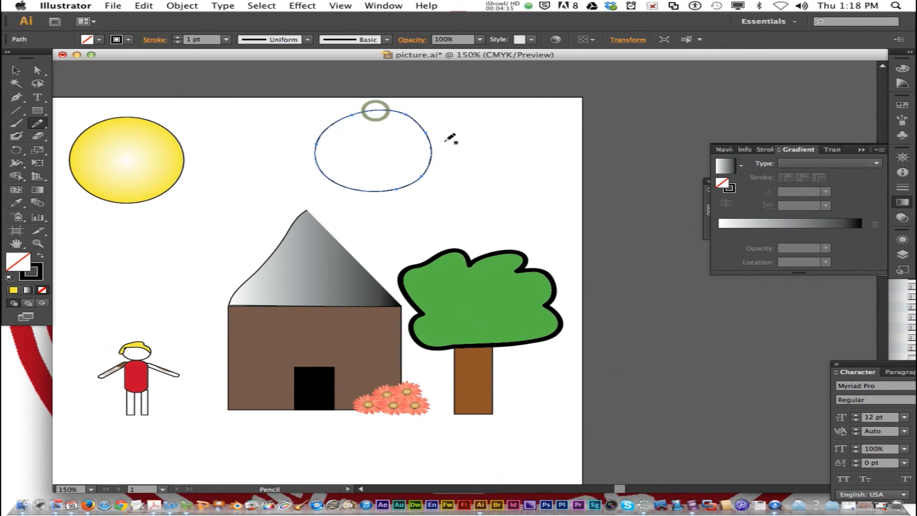
# Fill the freehand oval with a white-to-yellow gradient and change its gradient type.
pyautogui.click(821, 223)
pyautogui.doubleClick(861, 233)
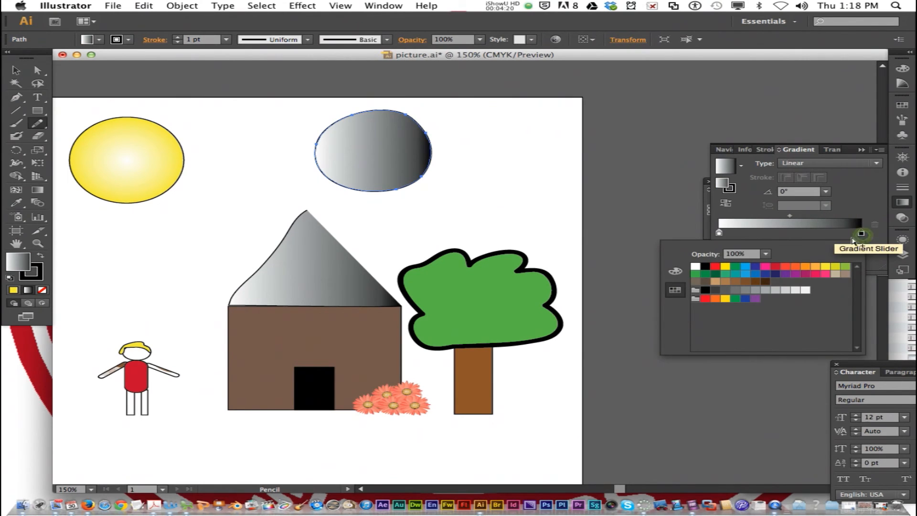
pyautogui.click(827, 266)
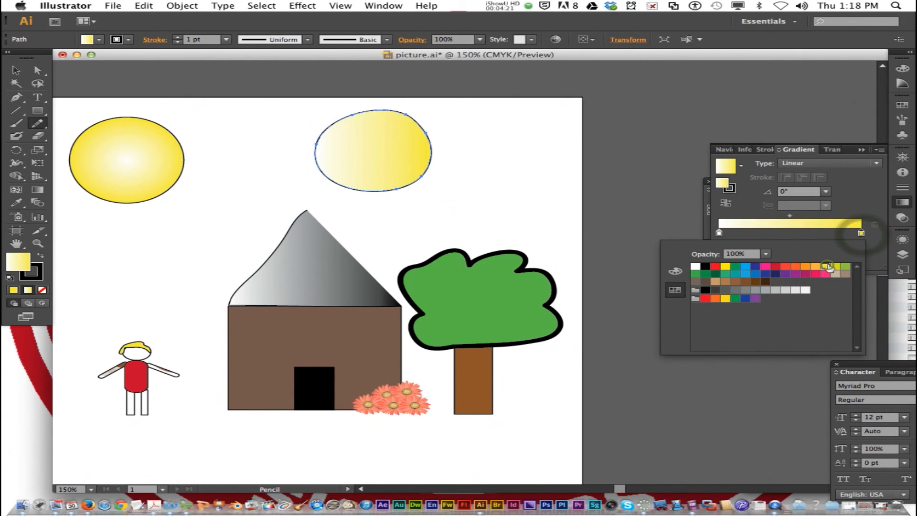
pyautogui.click(826, 166)
pyautogui.click(825, 165)
pyautogui.click(812, 187)
pyautogui.click(526, 172)
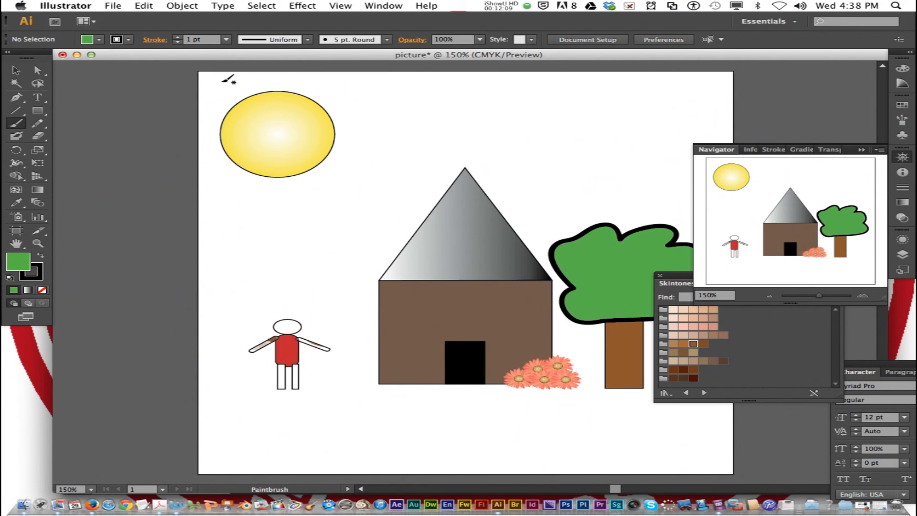
# Save the drawing as picture.ai in the 1a_lastnamei_illustrator folder, in Adobe Illustrator format with the Illustrator CS6 version.
pyautogui.click(110, 5)
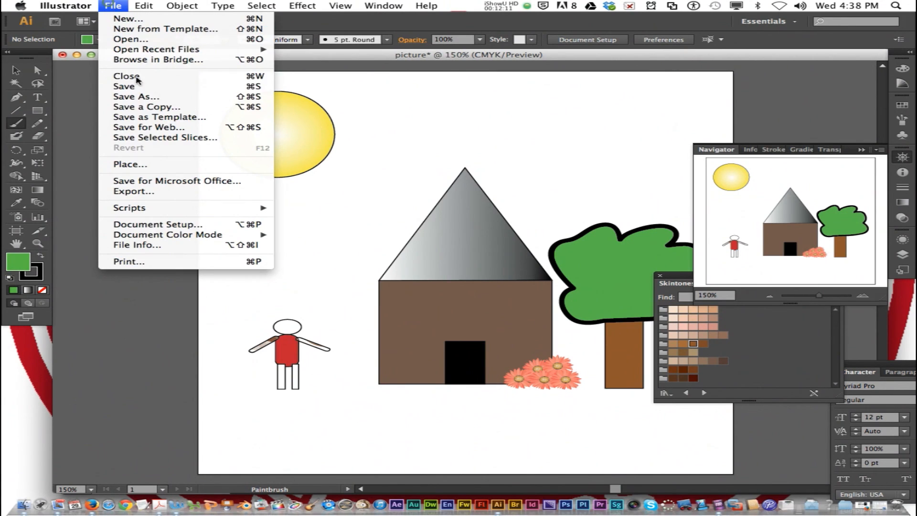
pyautogui.click(162, 95)
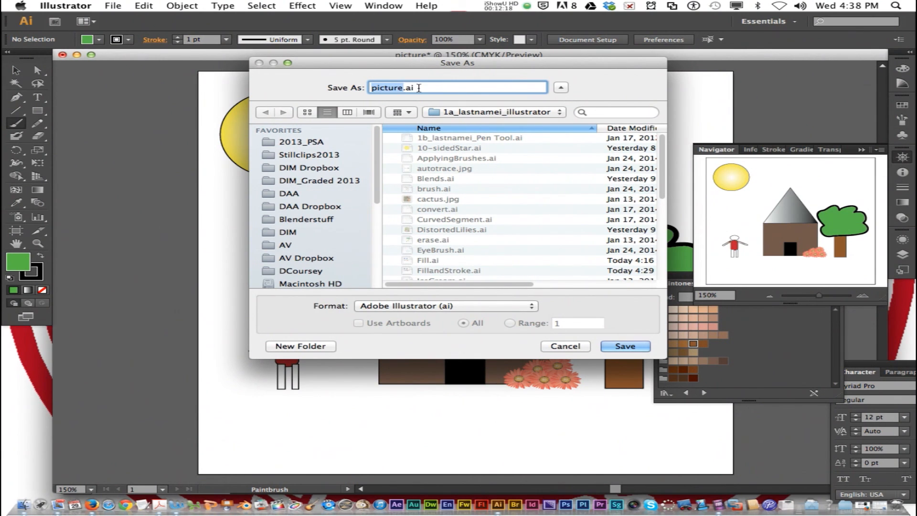
pyautogui.click(616, 347)
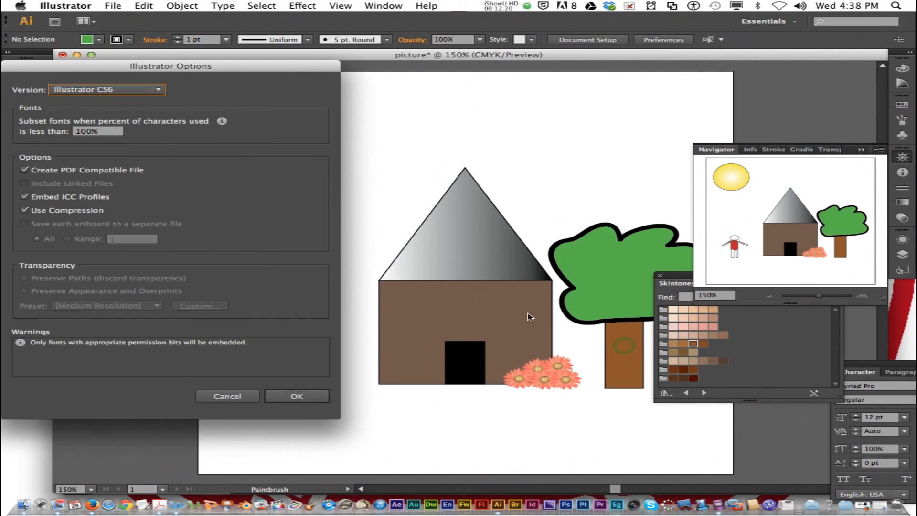
pyautogui.click(297, 397)
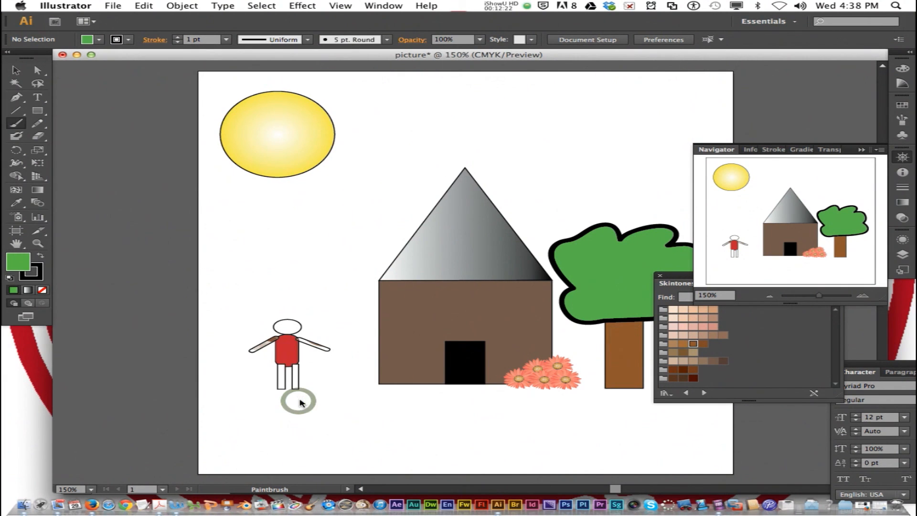